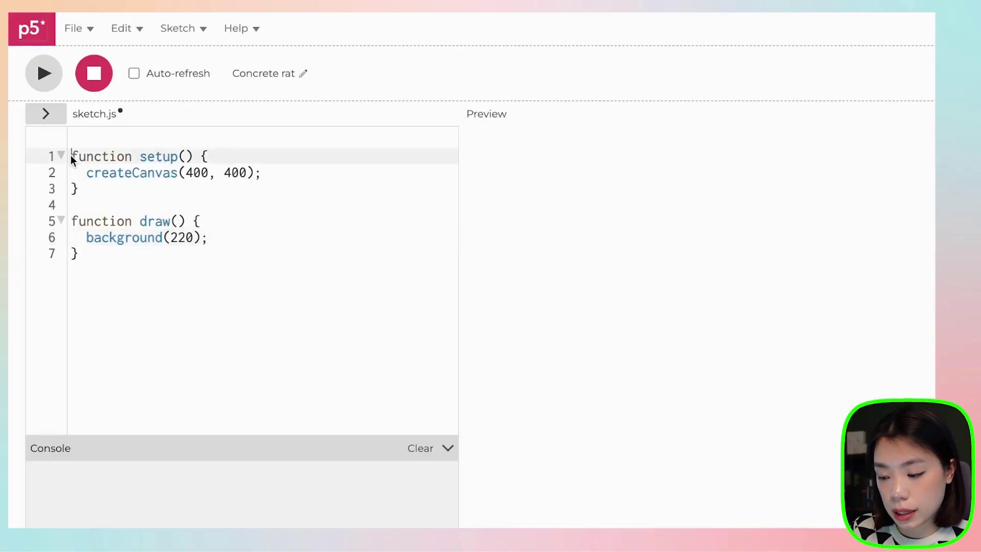
# - Declare n at the top and add n = noise(0); print(n); inside draw()
pyautogui.press('Return')
pyautogui.press('Up')
pyautogui.write('let n;')
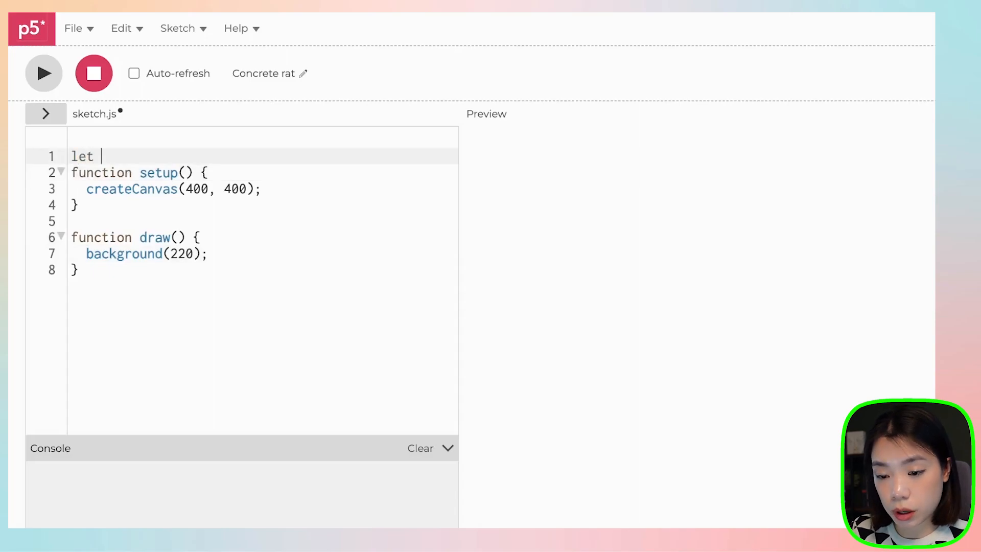
pyautogui.click(230, 253)
pyautogui.press('Return')
pyautogui.write('n = no')
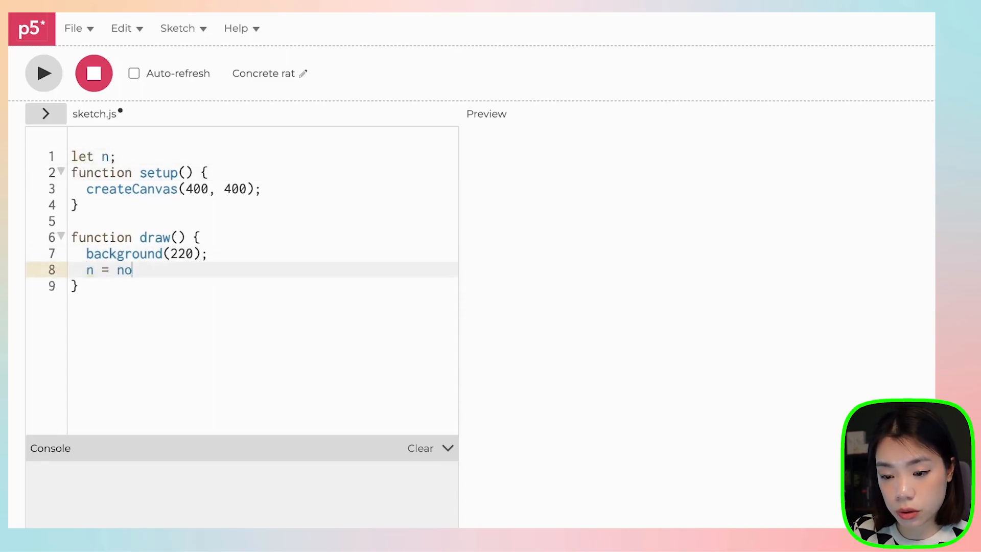
pyautogui.write('ise();')
pyautogui.press('Left')
pyautogui.press('Left')
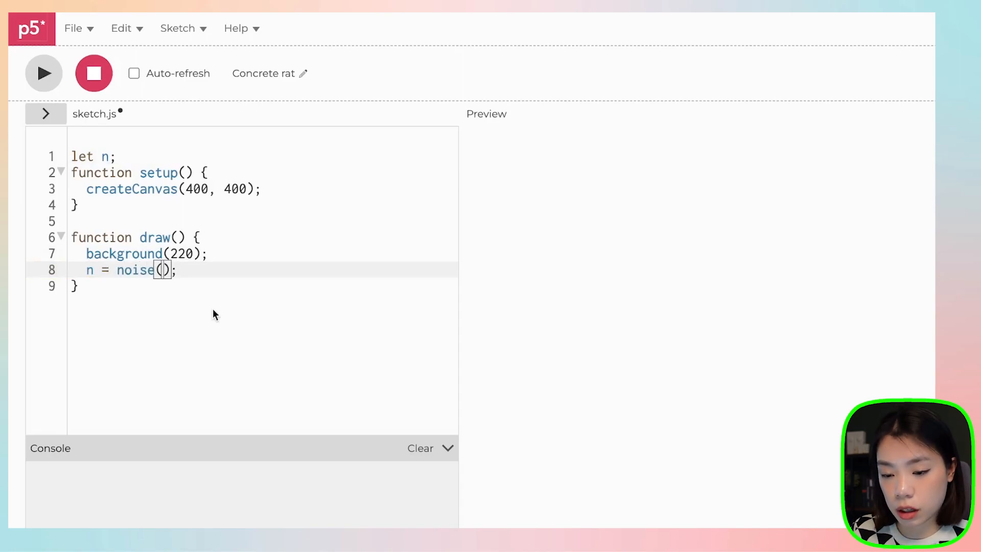
pyautogui.write('0')
pyautogui.press('End')
pyautogui.press('Return')
pyautogui.write('print()n')
pyautogui.press('End')
pyautogui.write(';')
# - Run the sketch to log 0.4917986032868591 and review the noise(0) argument and output
pyautogui.click(44, 73)
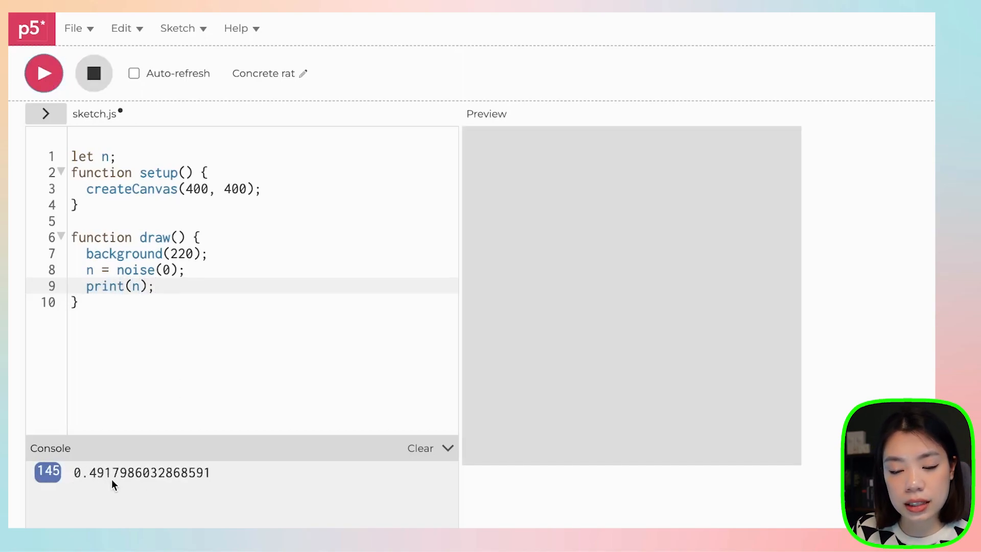
pyautogui.click(93, 72)
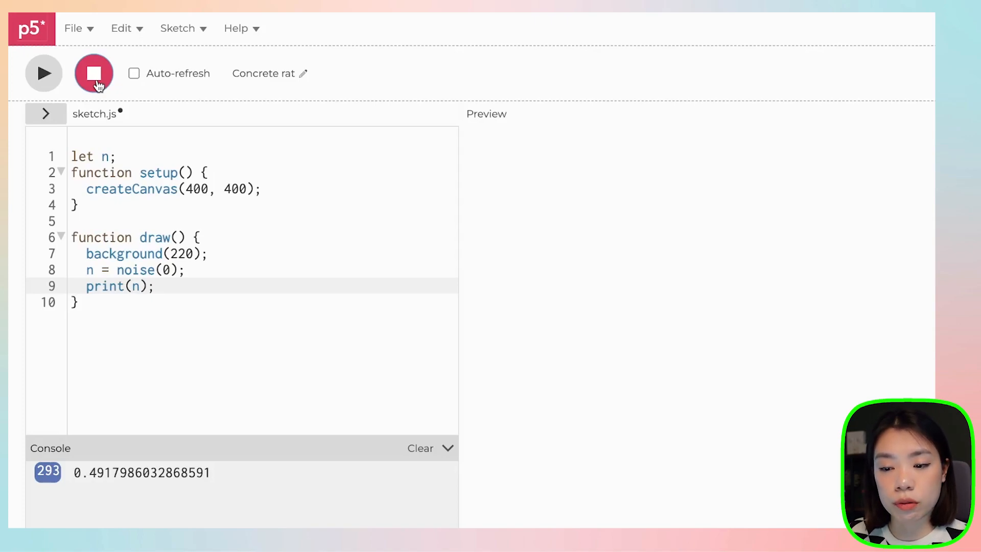
pyautogui.click(167, 270)
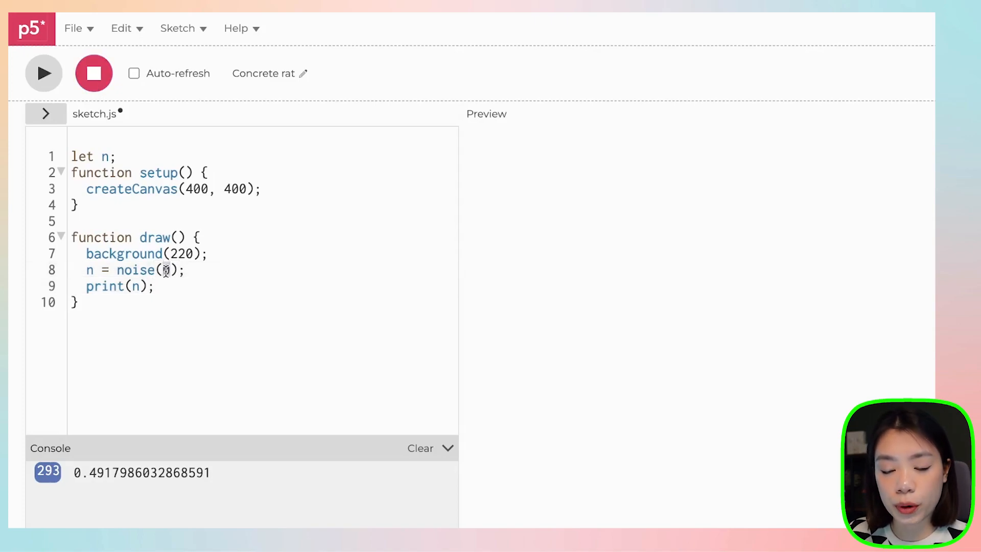
pyautogui.doubleClick(167, 271)
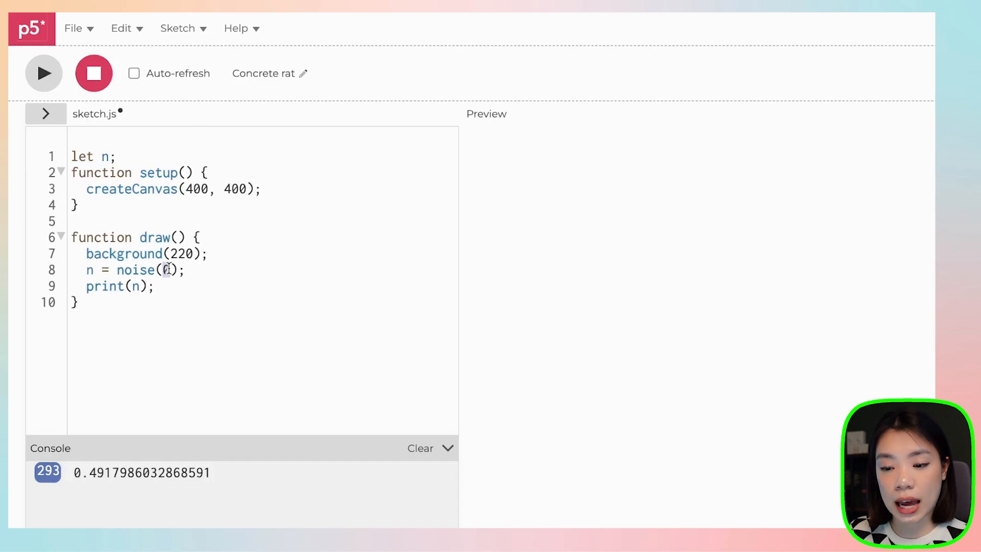
pyautogui.click(167, 270)
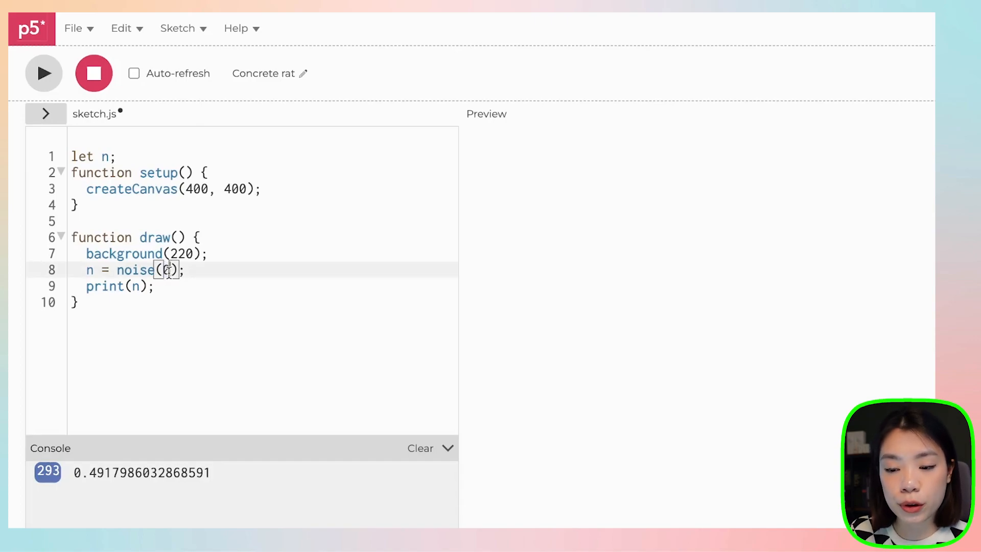
pyautogui.doubleClick(168, 270)
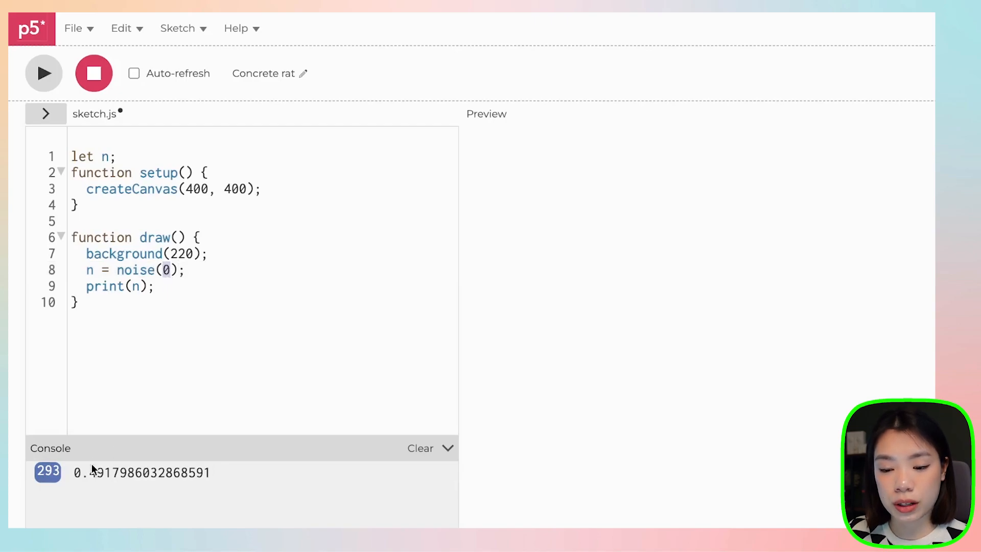
pyautogui.moveTo(91, 472); pyautogui.dragTo(215, 473)
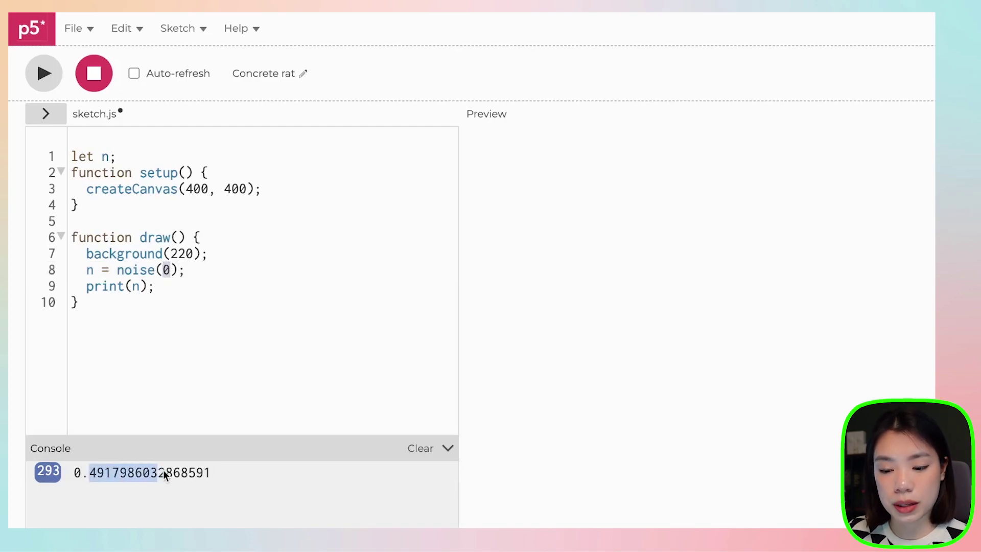
# - Declare let offset = 0, use noise(offset), and add offset += 0.01 in draw()
pyautogui.click(155, 254)
pyautogui.click(124, 156)
pyautogui.press('Return')
pyautogui.write('l')
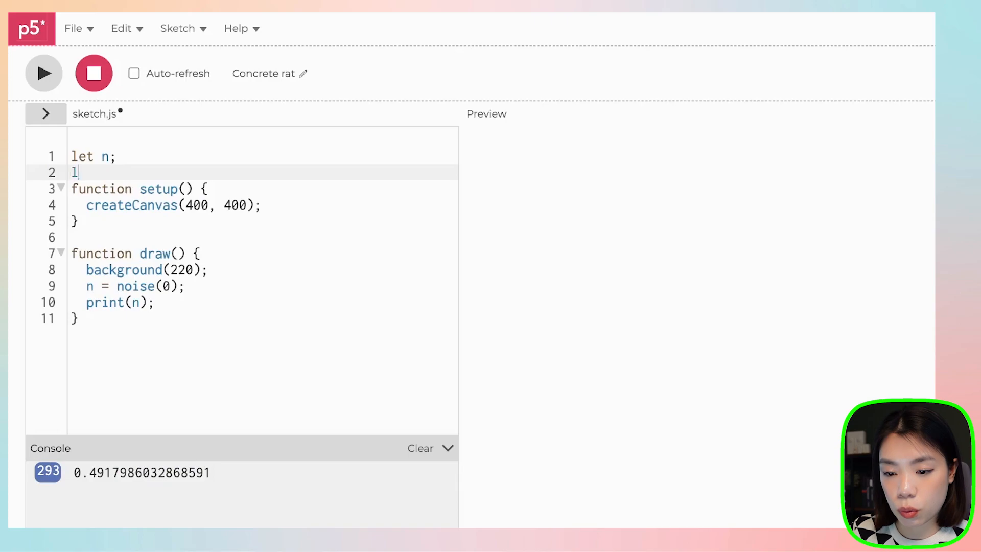
pyautogui.write('et offset = 0;')
pyautogui.doubleClick(165, 286)
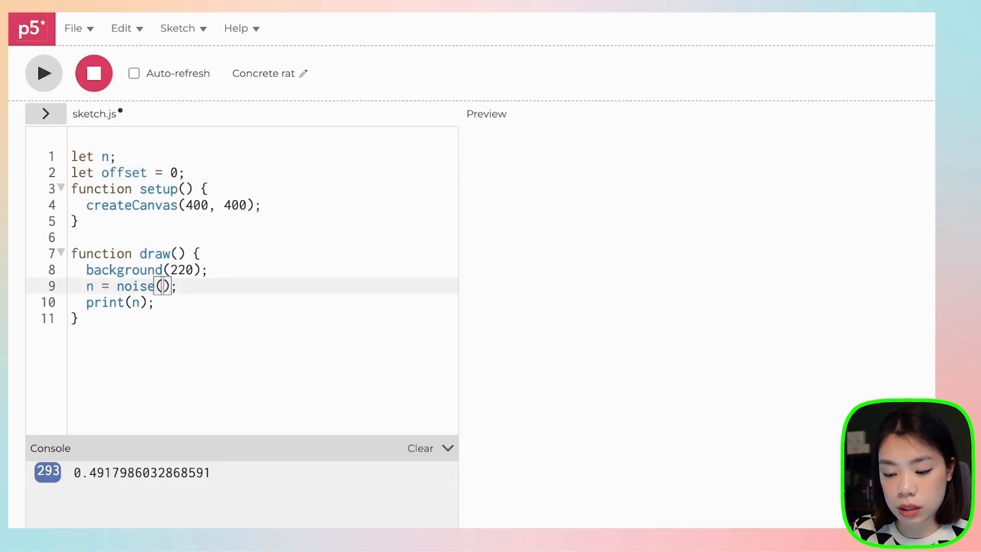
pyautogui.write('offset')
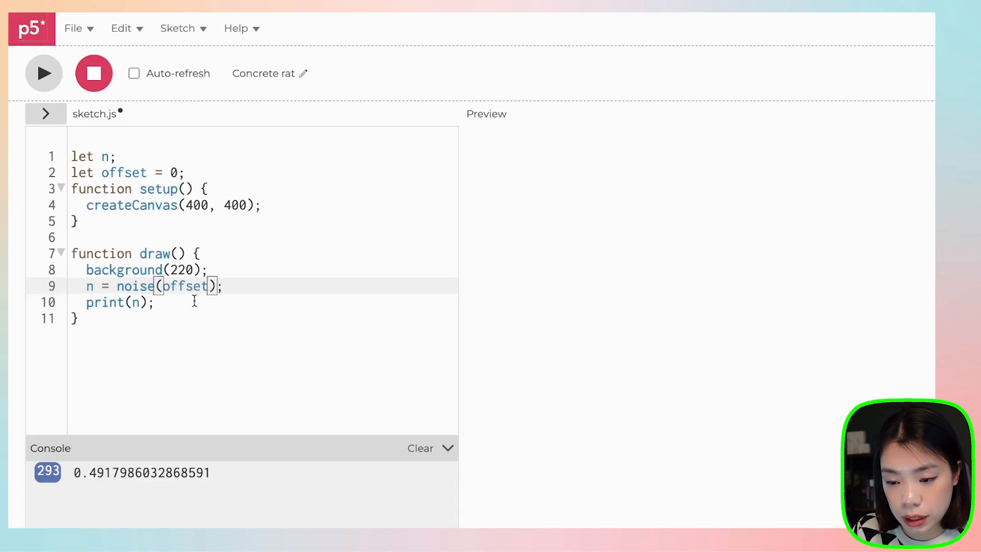
pyautogui.click(195, 303)
pyautogui.click(234, 287)
pyautogui.press('Return')
pyautogui.write('of')
pyautogui.press('BackSpace')
pyautogui.press('BackSpace')
pyautogui.press('BackSpace')
pyautogui.click(204, 302)
pyautogui.press('Return')
pyautogui.write('offset += ')
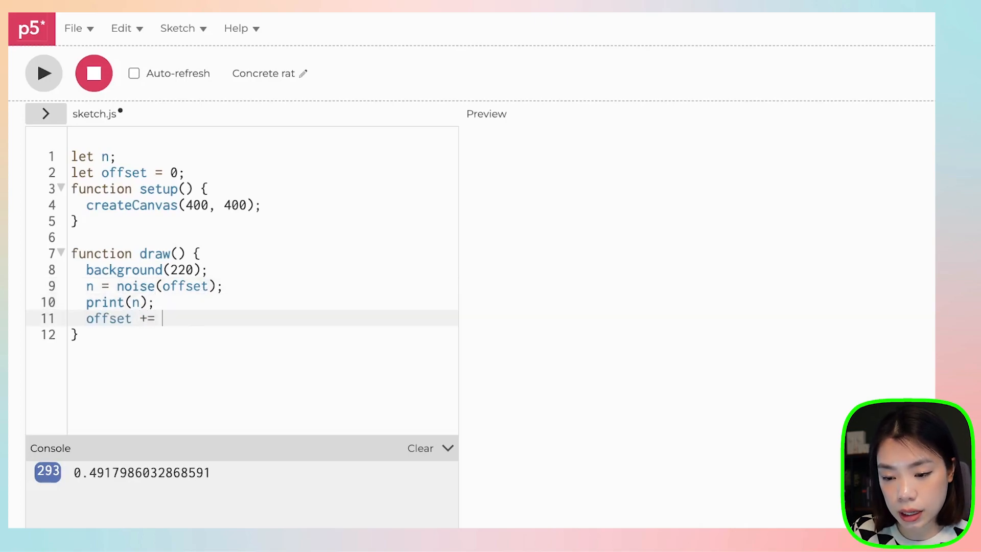
pyautogui.write('0.01;')
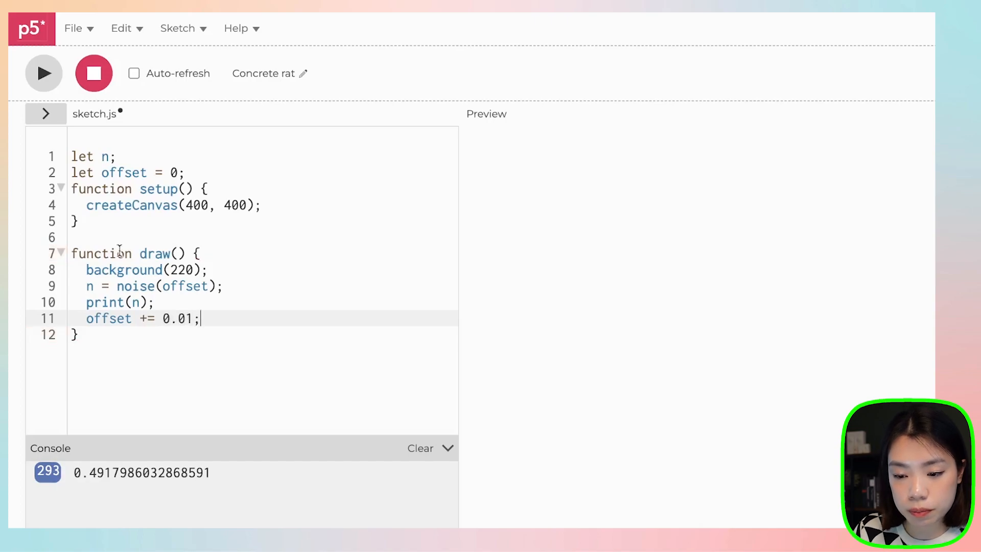
# - Run the sketch, review the slowly changing logged values, and select the 0.01 increment
pyautogui.click(44, 73)
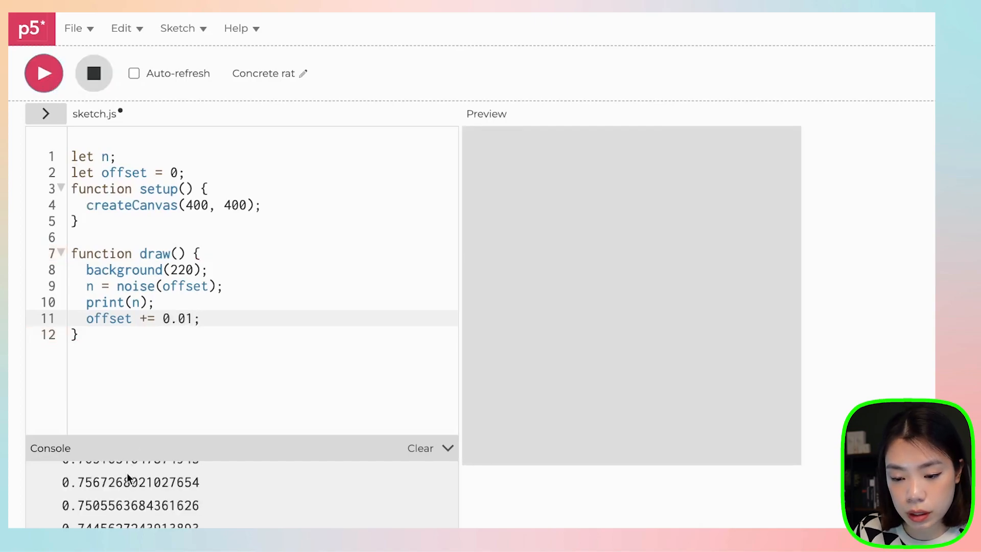
pyautogui.click(96, 73)
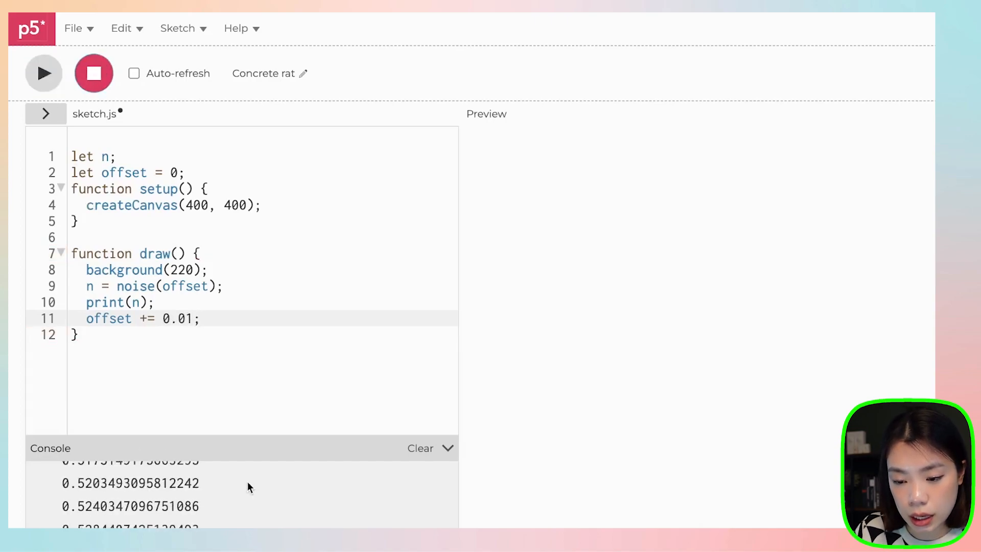
pyautogui.moveTo(228, 434); pyautogui.dragTo(232, 262)
pyautogui.scroll(2, 210, 343)
pyautogui.scroll(1, 211, 343)
pyautogui.scroll(-3, 211, 344)
pyautogui.scroll(-1, 211, 343)
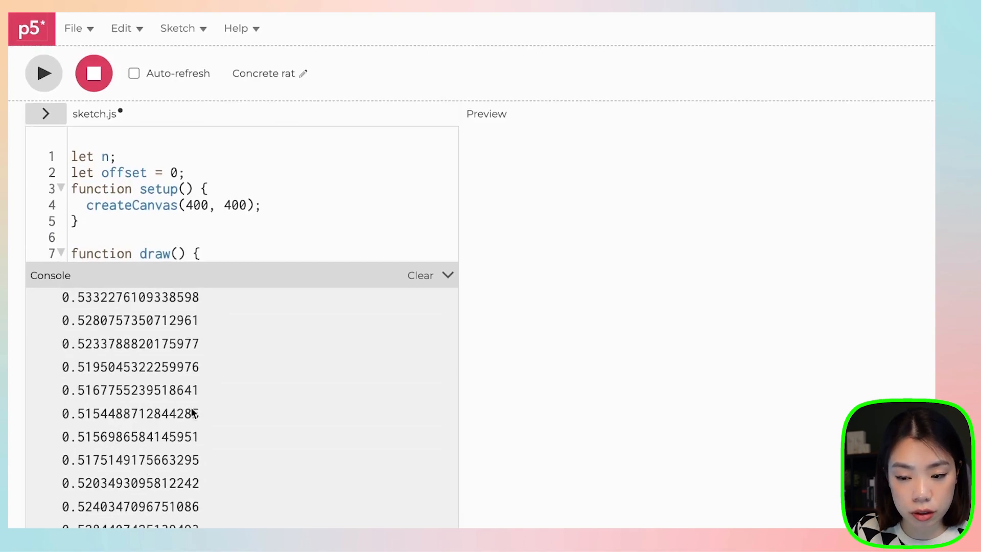
pyautogui.moveTo(235, 266); pyautogui.dragTo(235, 409)
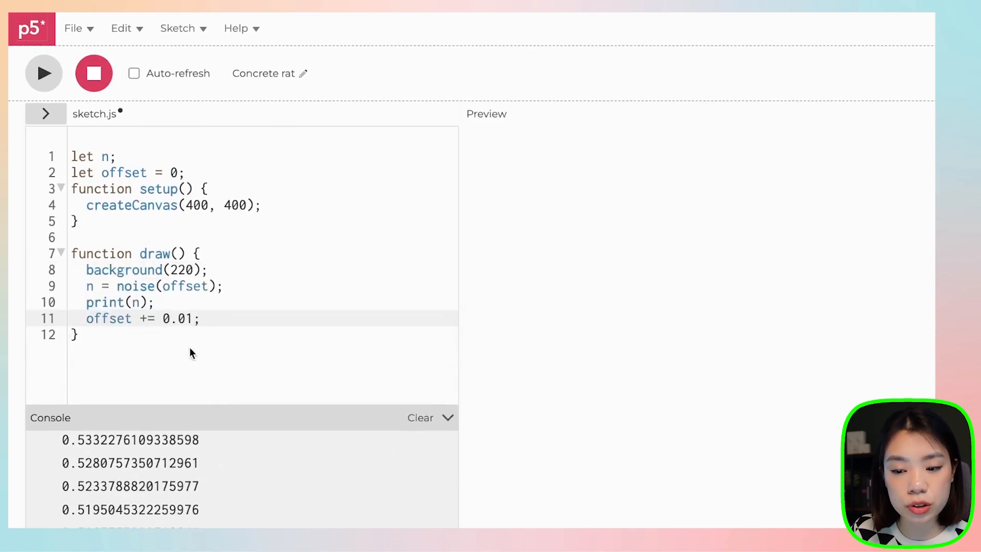
pyautogui.click(163, 317)
pyautogui.moveTo(161, 318); pyautogui.dragTo(189, 319)
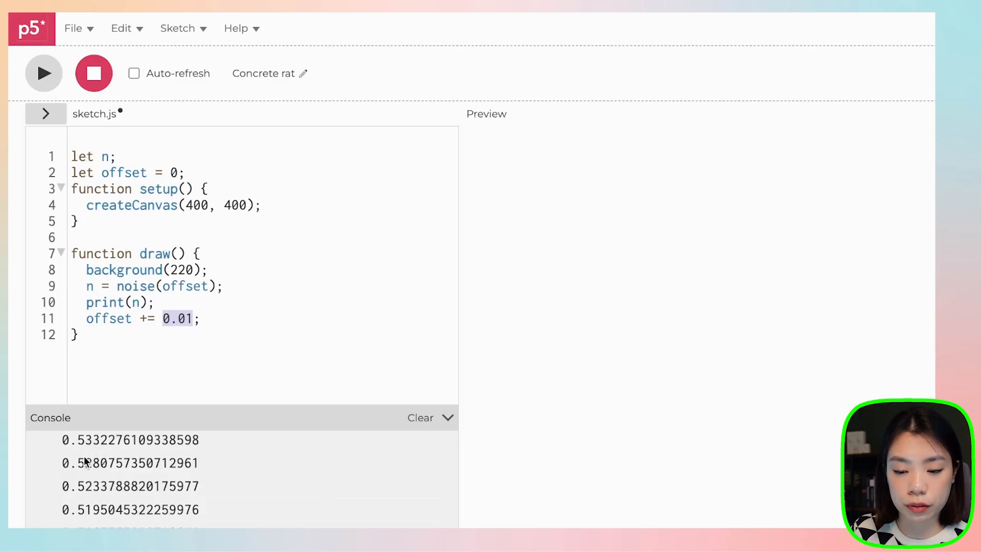
# - Change the offset step to 1, run to log jumpier values, then collapse the console
pyautogui.click(185, 334)
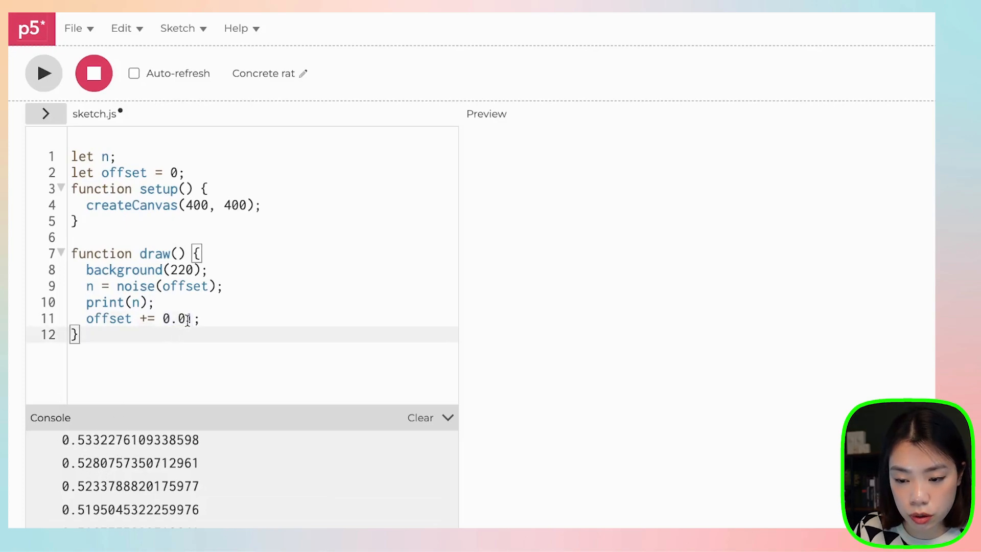
pyautogui.press('BackSpace')
pyautogui.press('BackSpace')
pyautogui.press('BackSpace')
pyautogui.click(43, 72)
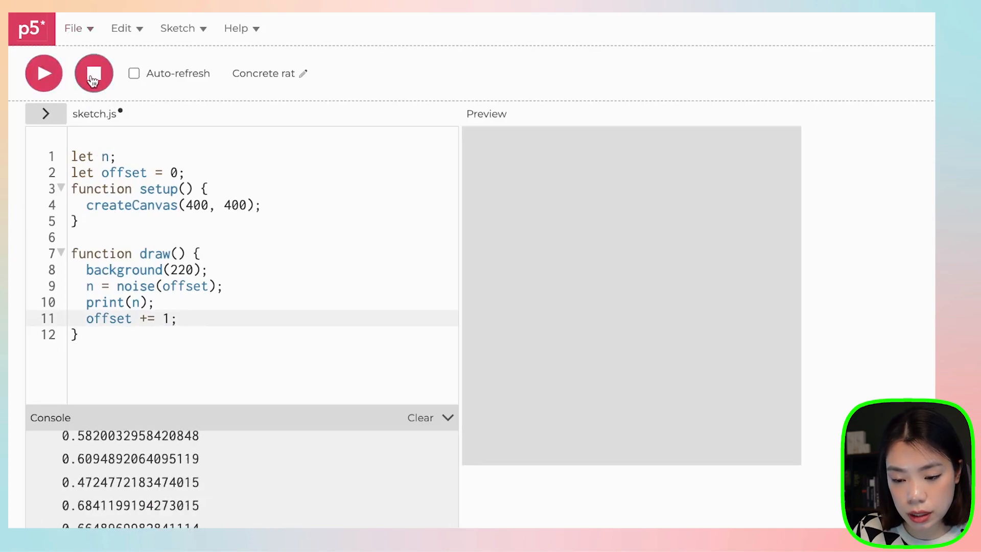
pyautogui.click(94, 73)
pyautogui.moveTo(217, 407); pyautogui.dragTo(222, 284)
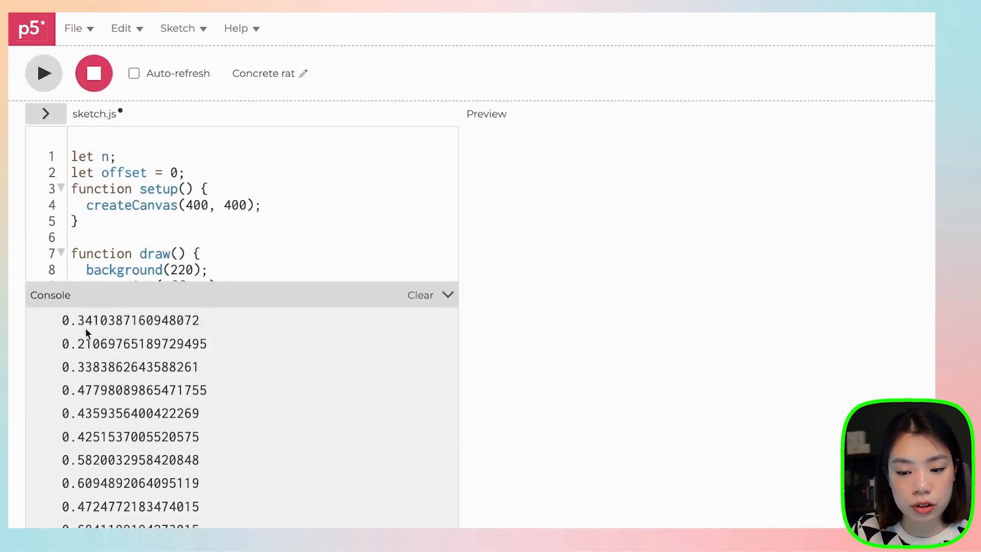
pyautogui.scroll(3, 132, 508)
pyautogui.moveTo(195, 285); pyautogui.dragTo(196, 522)
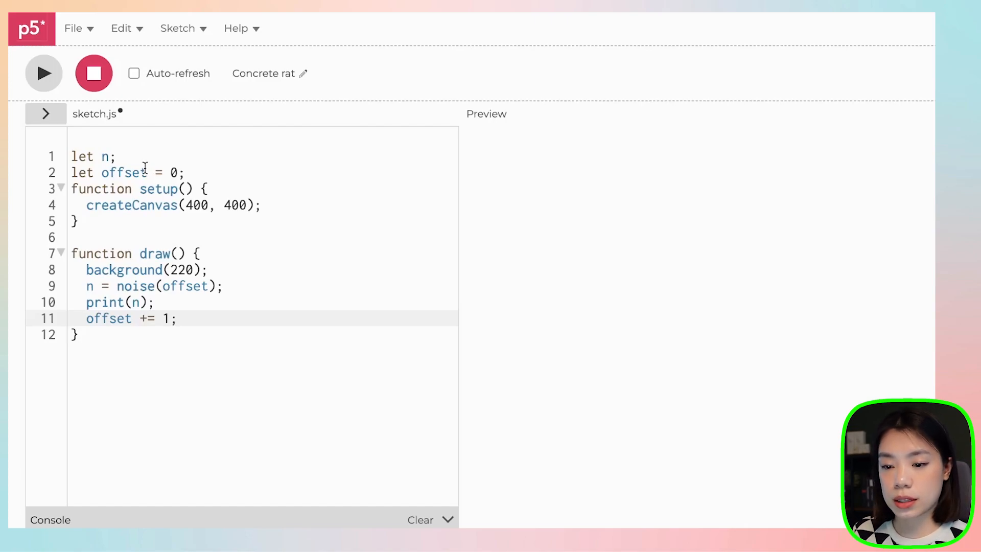
# - Add a 'let x1; let y1;' line and paste three copies below it
pyautogui.click(205, 173)
pyautogui.press('Return')
pyautogui.write('let ')
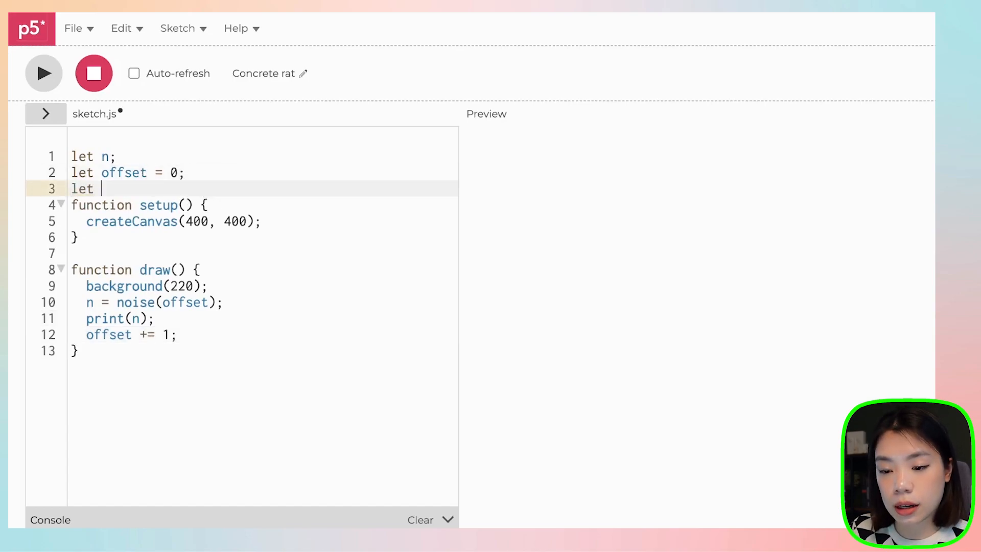
pyautogui.write('x1')
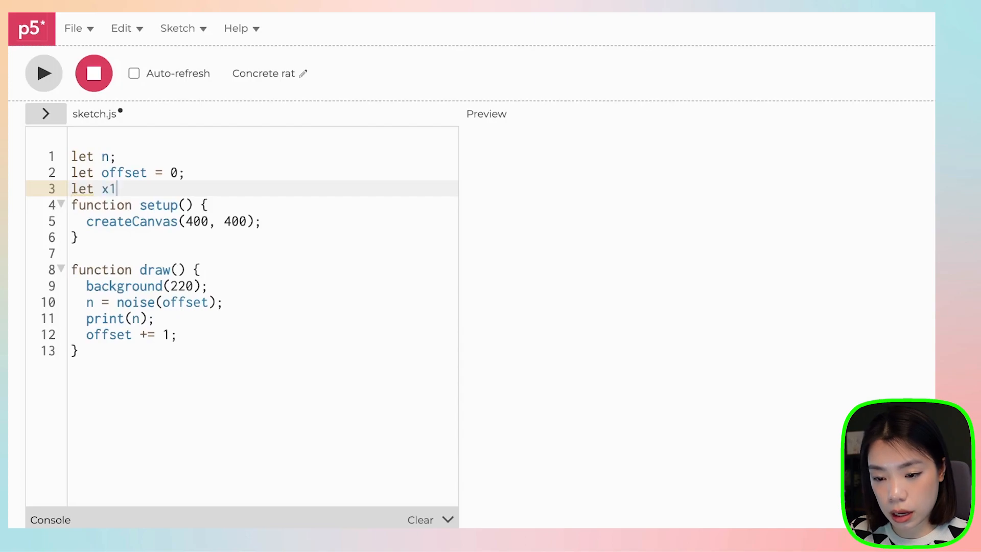
pyautogui.write('; let y1;')
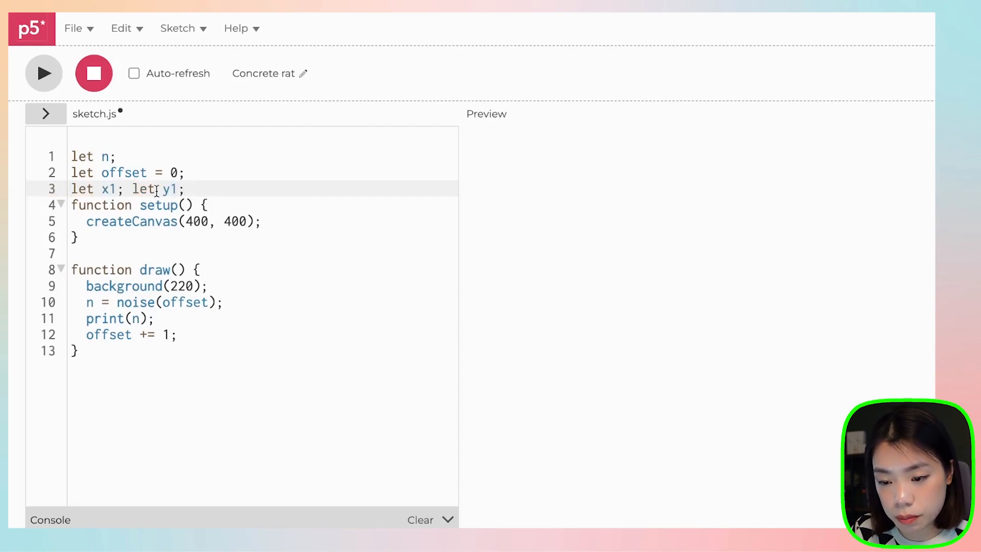
pyautogui.moveTo(186, 189); pyautogui.dragTo(69, 190)
pyautogui.hotkey('ctrl', 'c')
pyautogui.click(191, 189)
pyautogui.press('Return')
pyautogui.hotkey('ctrl', 'v')
pyautogui.press('Return')
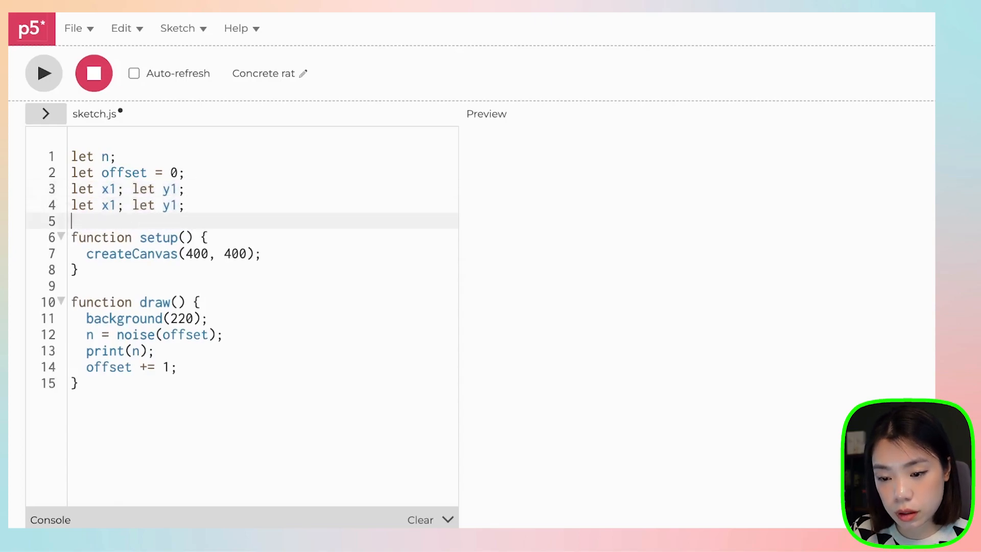
pyautogui.hotkey('ctrl', 'v')
pyautogui.press('Return')
pyautogui.hotkey('ctrl', 'v')
# - Rename the copies to x2–x4 and y2–y4, then target n in draw() for renaming
pyautogui.click(116, 205)
pyautogui.write('23')
pyautogui.click(116, 236)
pyautogui.write('4')
pyautogui.click(178, 205)
pyautogui.press('BackSpace')
pyautogui.write('2')
pyautogui.press('BackSpace')
pyautogui.write('3')
pyautogui.click(179, 237)
pyautogui.press('BackSpace')
pyautogui.write('4')
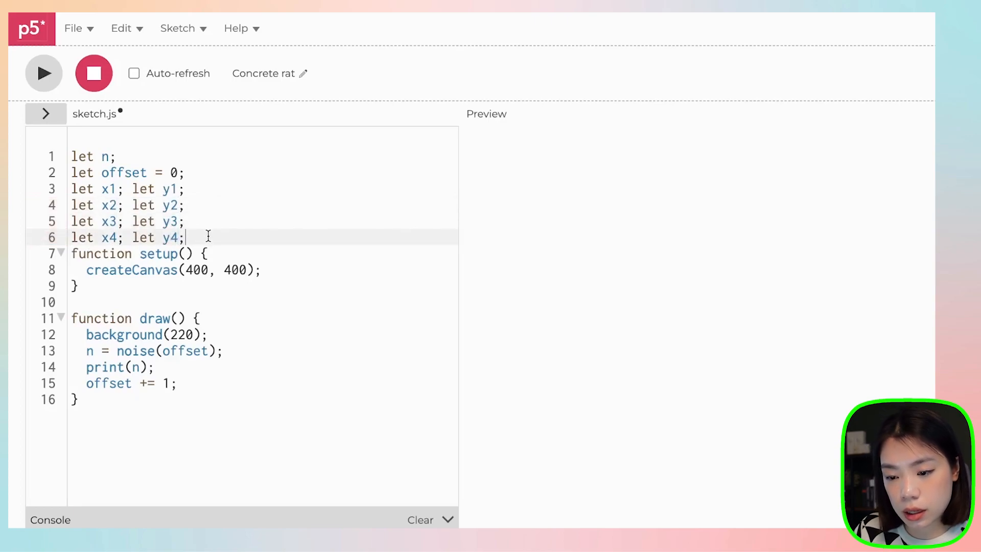
pyautogui.click(102, 384)
pyautogui.doubleClick(90, 350)
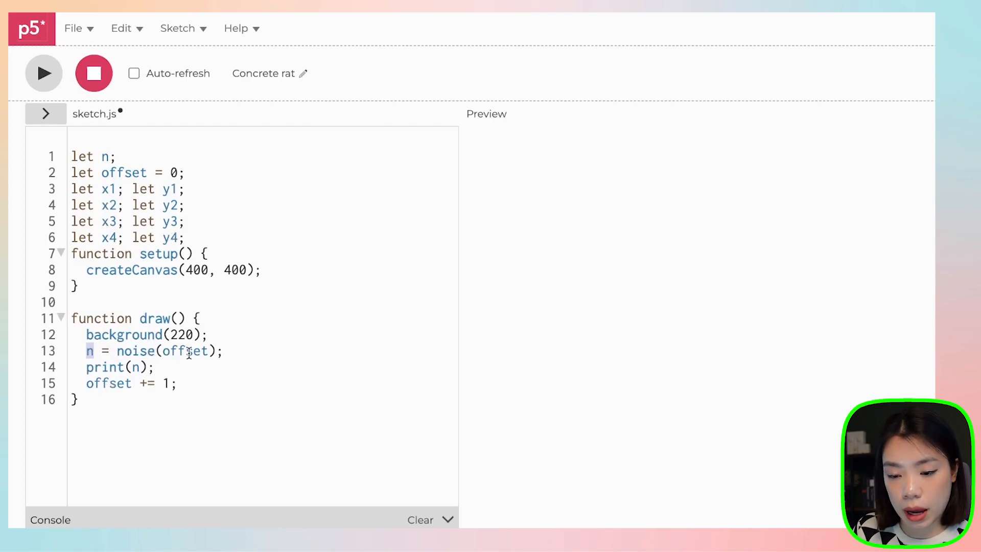
pyautogui.click(154, 351)
# - Rename n to x1 and paste six copies of the x1 = noise(offset); line
pyautogui.doubleClick(90, 350)
pyautogui.write('x1')
pyautogui.click(231, 352)
pyautogui.moveTo(230, 351); pyautogui.dragTo(85, 351)
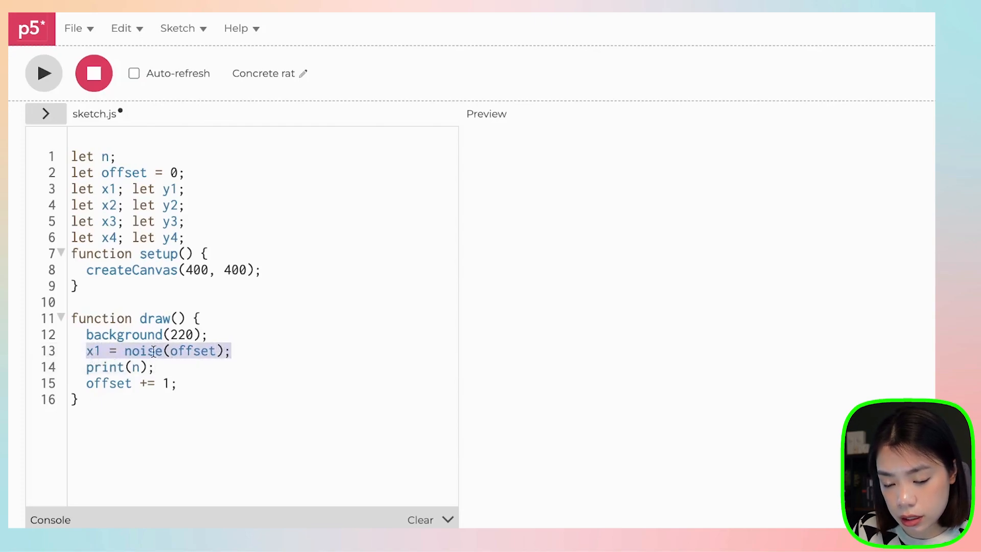
pyautogui.hotkey('ctrl', 'c')
pyautogui.press('Right')
pyautogui.press('Return')
pyautogui.hotkey('ctrl', 'v')
pyautogui.press('Return')
pyautogui.hotkey('ctrl', 'v')
pyautogui.press('Return')
pyautogui.hotkey('ctrl', 'v')
pyautogui.press('Return')
pyautogui.hotkey('ctrl', 'v')
pyautogui.press('Return')
pyautogui.hotkey('ctrl', 'v')
pyautogui.press('Return')
pyautogui.hotkey('ctrl', 'v')
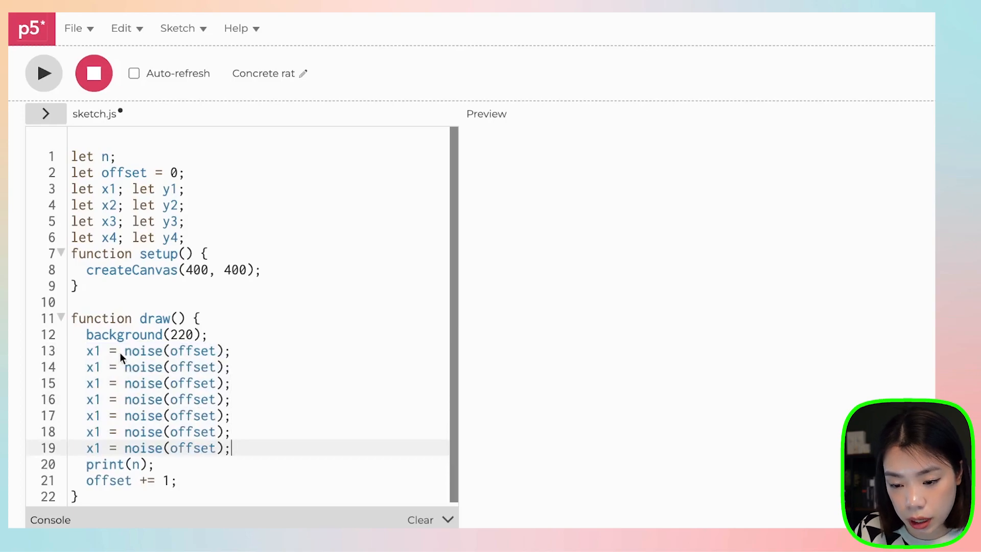
# - Rename the copies x2, x3, x4, y1, y2, y3 and add a y4 = noise(offset) line
pyautogui.click(101, 367)
pyautogui.press('BackSpace')
pyautogui.write('2')
pyautogui.press('Down')
pyautogui.press('BackSpace')
pyautogui.write('3')
pyautogui.press('Down')
pyautogui.press('BackSpace')
pyautogui.click(101, 416)
pyautogui.press('BackSpace')
pyautogui.press('BackSpace')
pyautogui.write('y1')
pyautogui.press('Down')
pyautogui.press('BackSpace')
pyautogui.press('BackSpace')
pyautogui.write('y2')
pyautogui.press('Down')
pyautogui.press('BackSpace')
pyautogui.press('BackSpace')
pyautogui.write('y3')
pyautogui.press('End')
pyautogui.press('Return')
pyautogui.write('y1 =')
pyautogui.moveTo(233, 448); pyautogui.dragTo(11, 461)
pyautogui.hotkey('ctrl', 'c')
pyautogui.click(123, 465)
pyautogui.hotkey('ctrl', 'v')
pyautogui.scroll(-1, 230, 383)
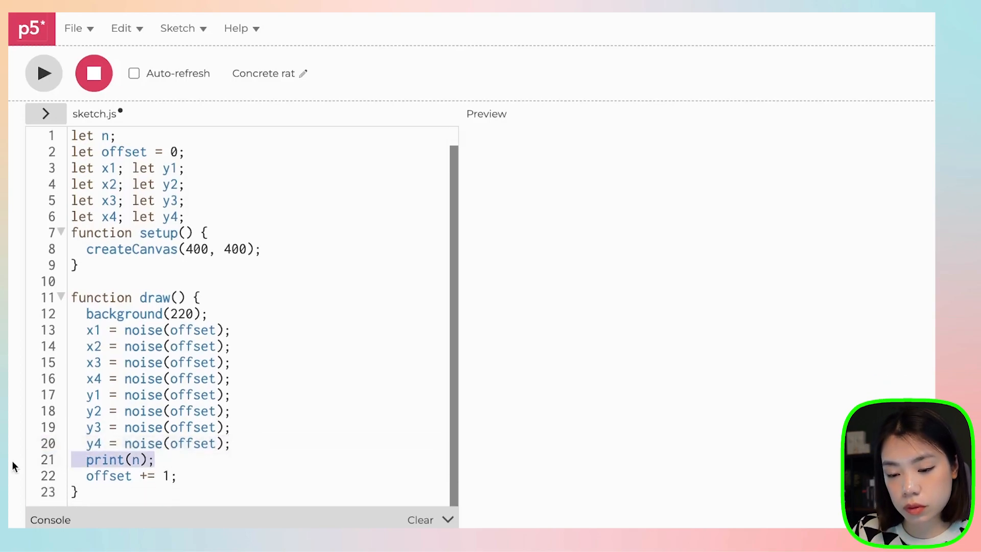
# - Delete print(n) and multiply the x1–x4 noise values by width
pyautogui.press('BackSpace')
pyautogui.press('BackSpace')
pyautogui.press('BackSpace')
pyautogui.press('BackSpace')
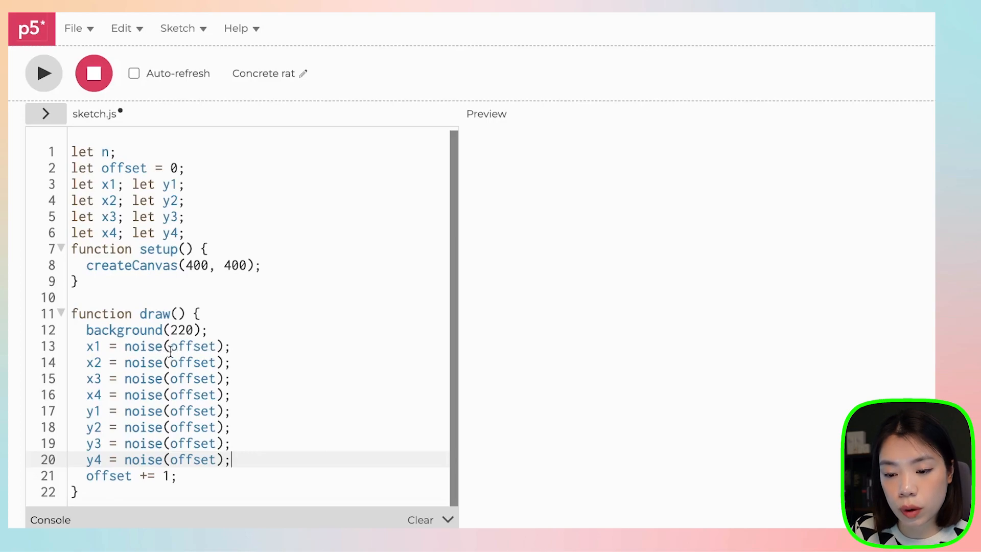
pyautogui.moveTo(126, 346); pyautogui.dragTo(219, 346)
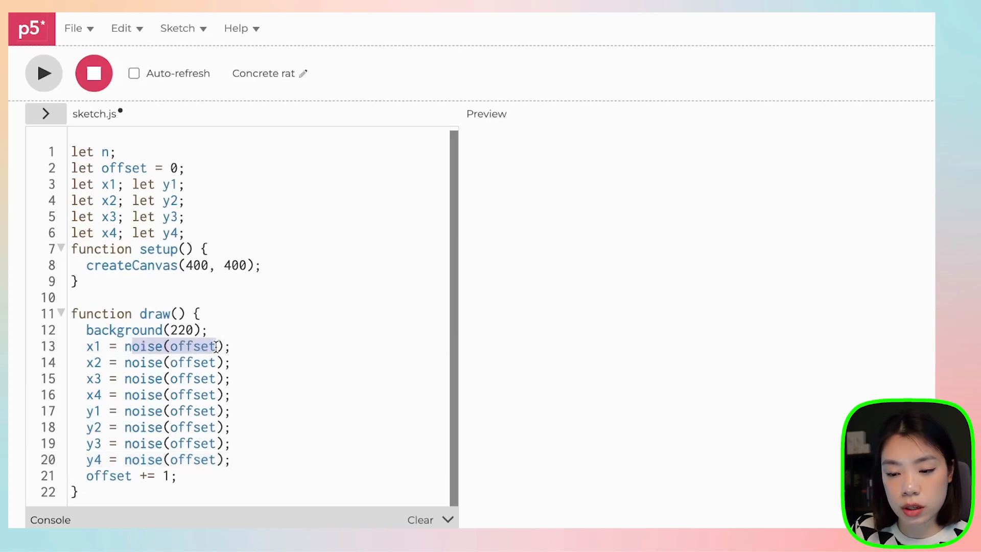
pyautogui.click(225, 346)
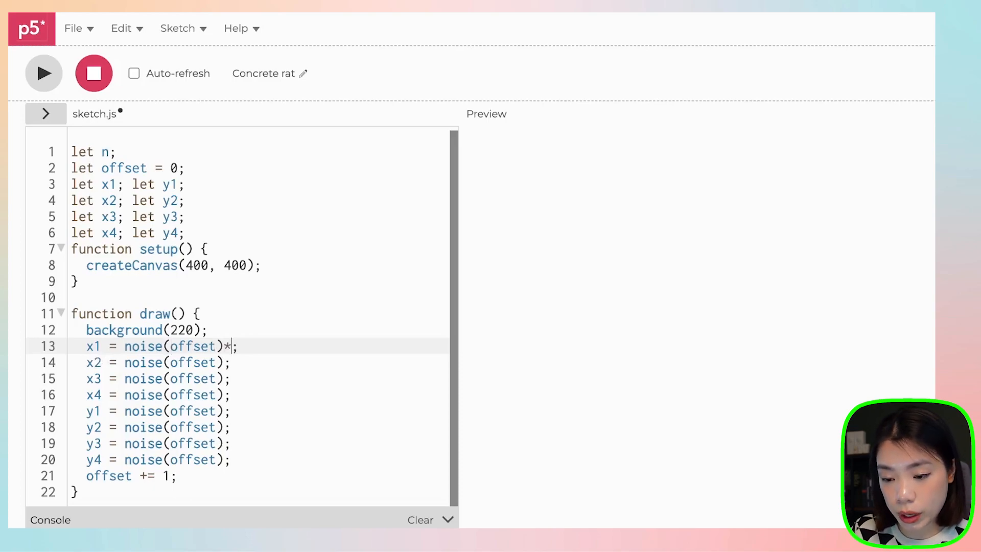
pyautogui.write('*width')
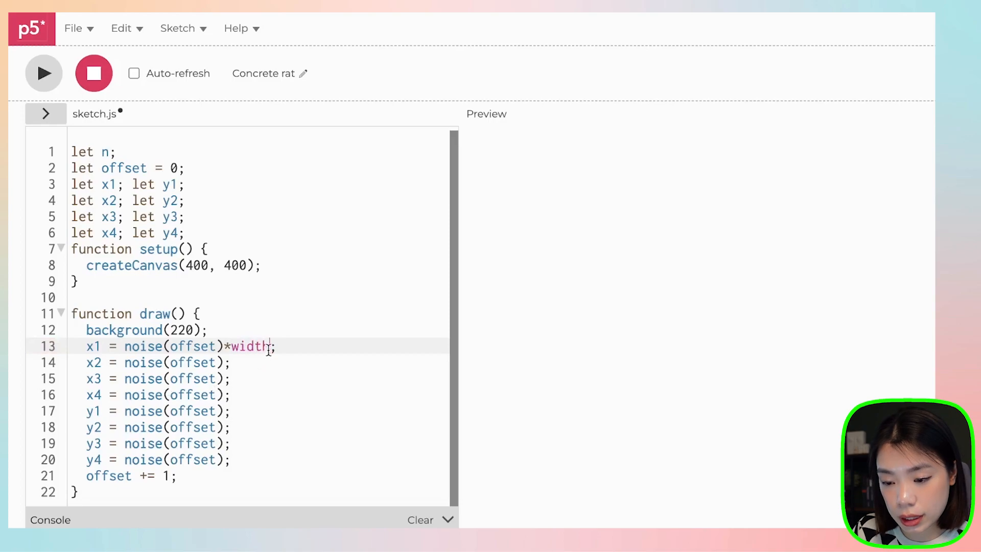
pyautogui.moveTo(270, 347); pyautogui.dragTo(222, 347)
pyautogui.click(224, 362)
pyautogui.hotkey('ctrl', 'v')
pyautogui.hotkey('ctrl', 'v')
pyautogui.click(224, 396)
pyautogui.hotkey('ctrl', 'v')
# - Multiply the y1–y4 noise values by height
pyautogui.click(223, 412)
pyautogui.write('*')
pyautogui.moveTo(277, 412); pyautogui.dragTo(244, 412)
pyautogui.hotkey('ctrl', 'c')
pyautogui.click(224, 428)
pyautogui.hotkey('ctrl', 'v')
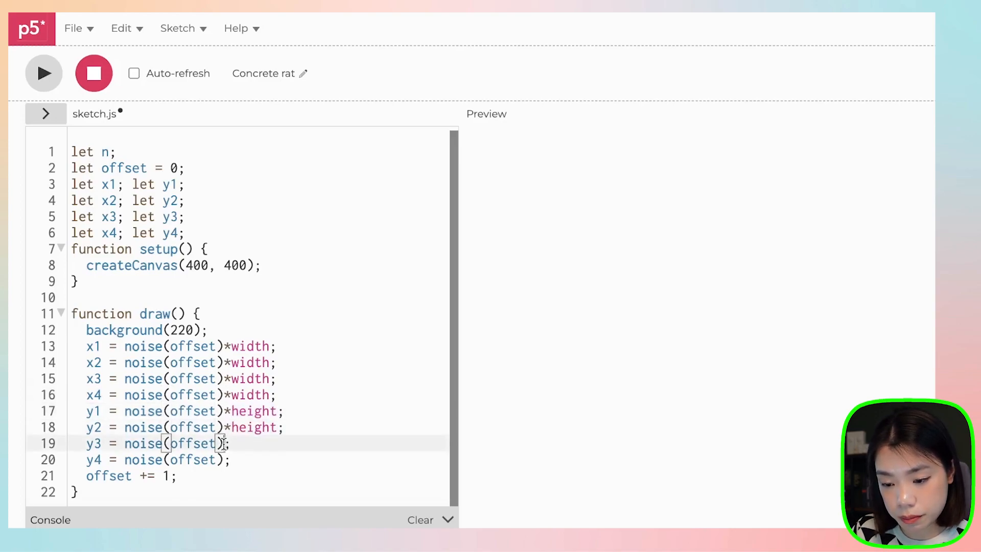
pyautogui.click(224, 444)
pyautogui.hotkey('ctrl', 'v')
pyautogui.hotkey('ctrl', 'v')
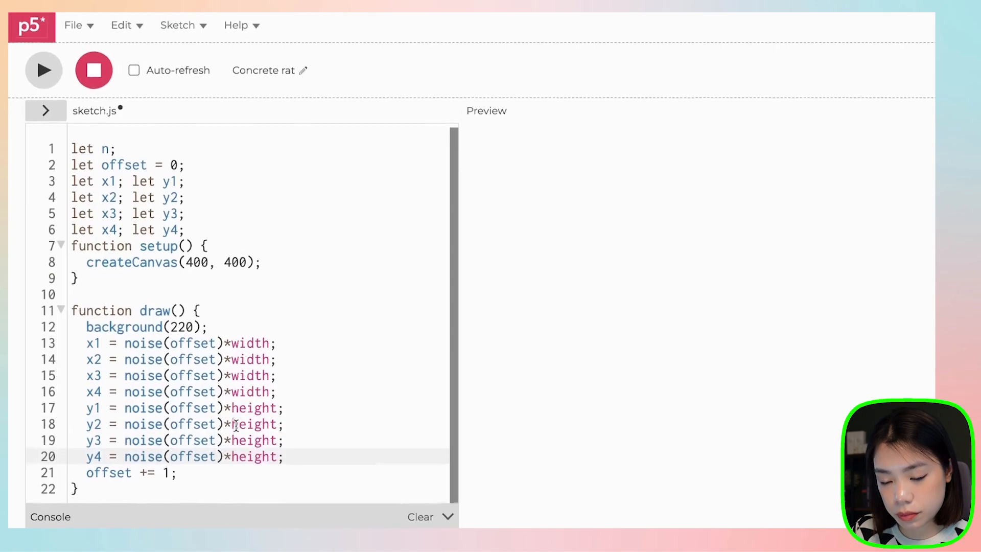
pyautogui.click(190, 477)
# - Add bezier(x1, y1, x2, y2, x3, y3, x4, y4); at the end of draw()
pyautogui.press('Return')
pyautogui.press('Return')
pyautogui.press('Return')
pyautogui.press('Up')
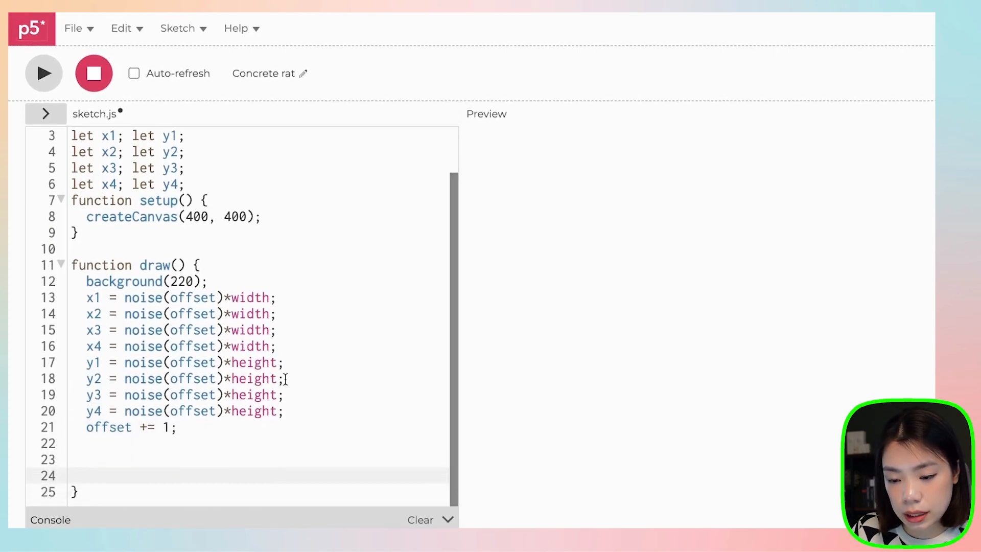
pyautogui.write('bezier(')
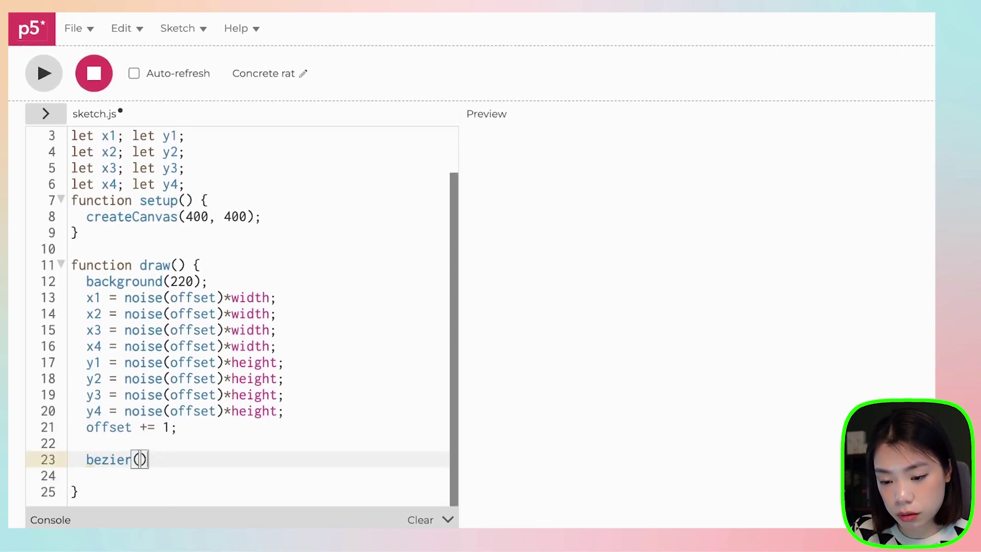
pyautogui.press('Right')
pyautogui.write(';')
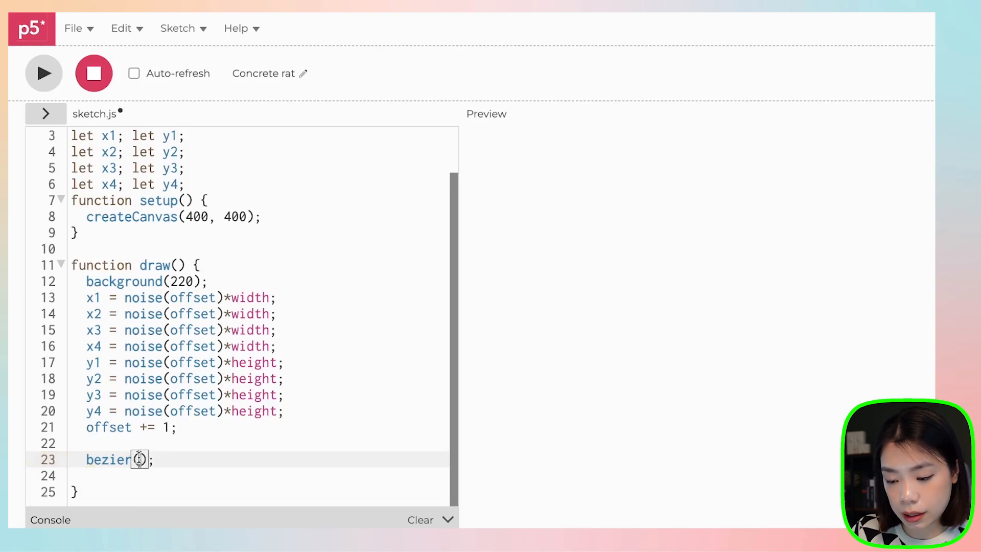
pyautogui.write('x1, y1, x2, y2, x3, y3, x4,')
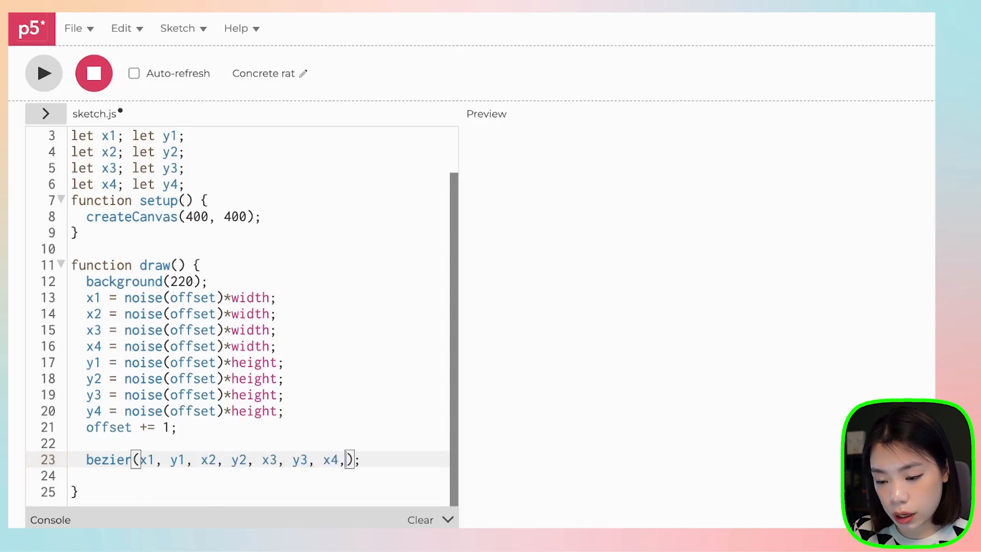
pyautogui.write('y4')
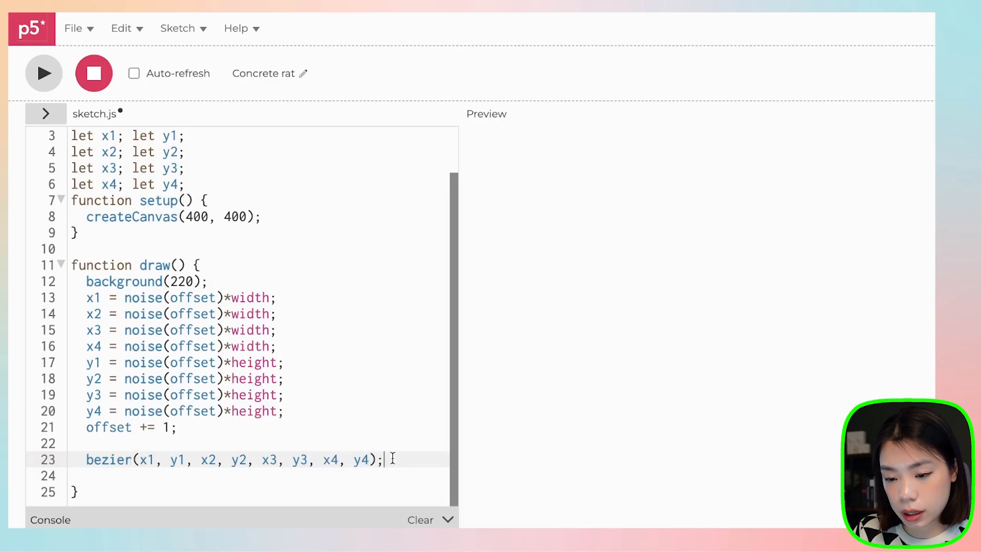
# - Comment out background(220) and rerun so curves accumulate along a diagonal trail
pyautogui.click(44, 74)
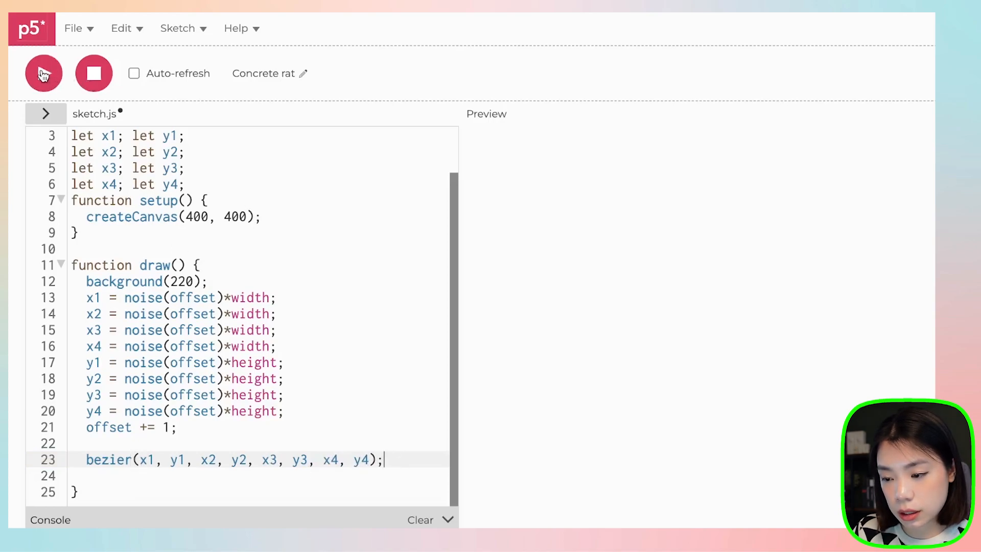
pyautogui.click(94, 73)
pyautogui.moveTo(209, 282); pyautogui.dragTo(110, 283)
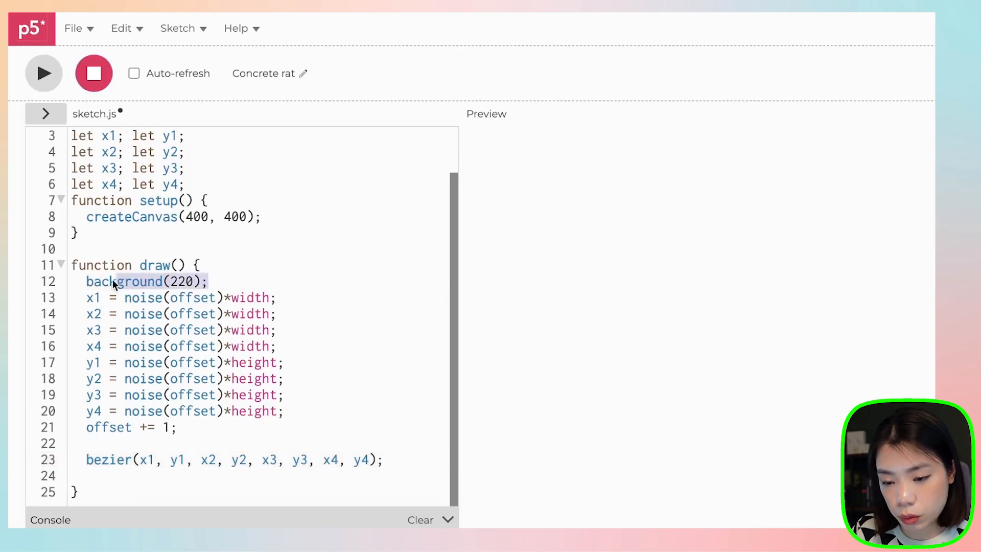
pyautogui.hotkey('ctrl', '/')
pyautogui.click(197, 265)
pyautogui.click(188, 281)
pyautogui.click(43, 75)
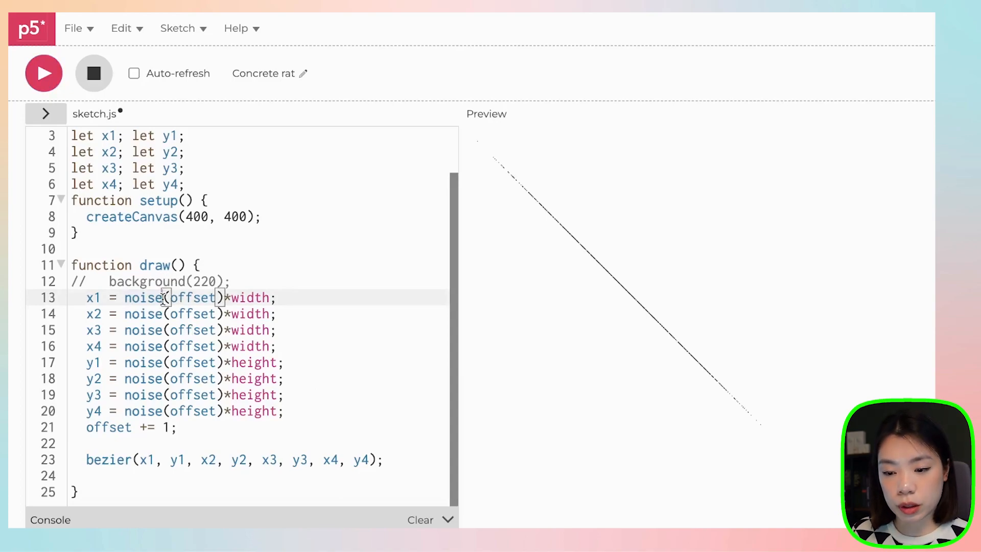
pyautogui.moveTo(170, 298); pyautogui.dragTo(202, 297)
pyautogui.scroll(3, 221, 298)
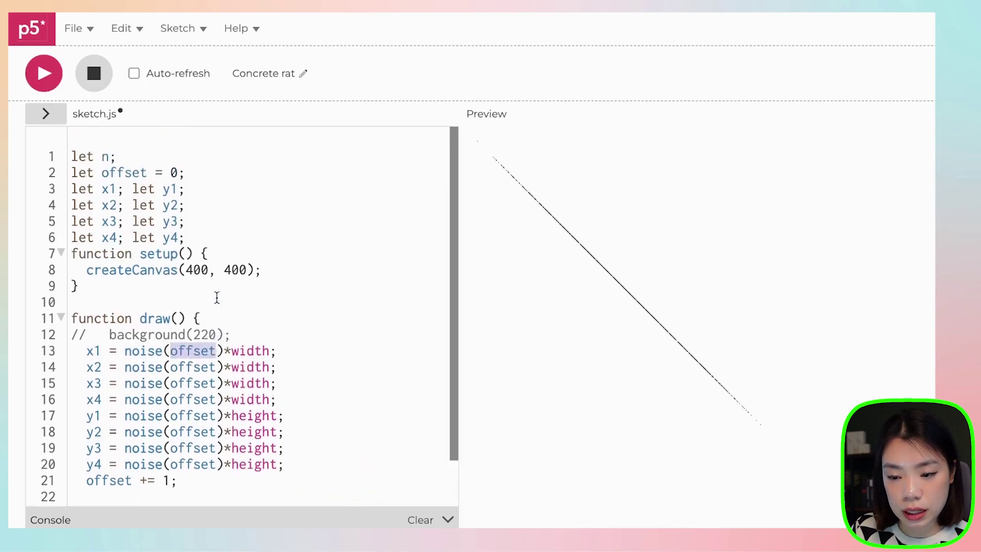
pyautogui.click(176, 172)
pyautogui.scroll(-3, 171, 195)
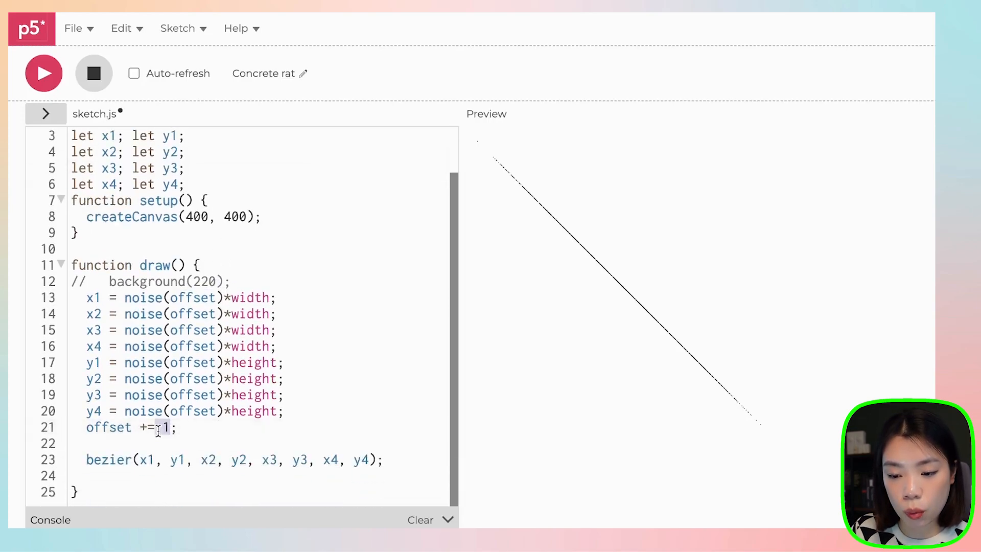
pyautogui.doubleClick(251, 297)
pyautogui.click(240, 362)
pyautogui.moveTo(187, 216); pyautogui.dragTo(233, 221)
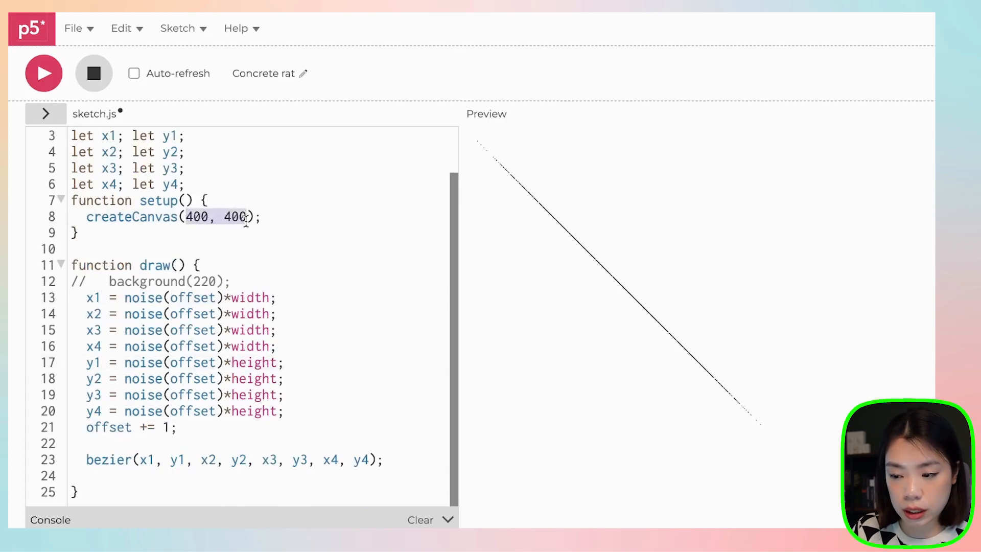
pyautogui.click(213, 313)
pyautogui.moveTo(141, 460); pyautogui.dragTo(346, 457)
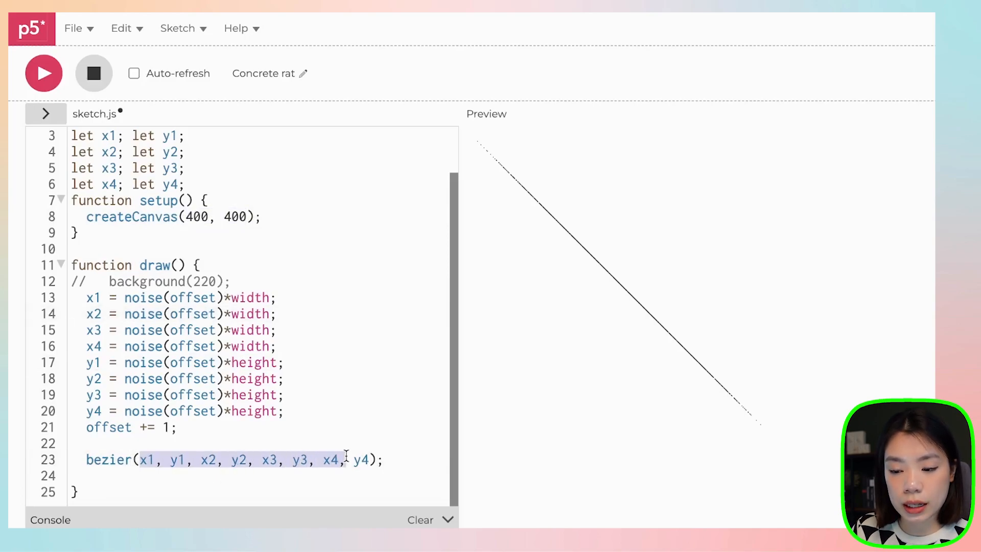
pyautogui.click(202, 298)
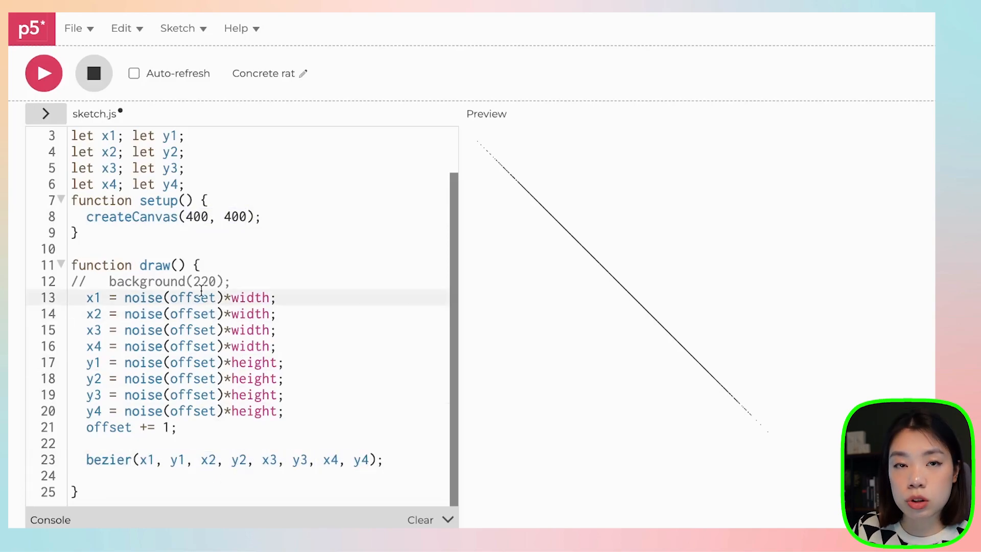
pyautogui.moveTo(169, 298); pyautogui.dragTo(188, 298)
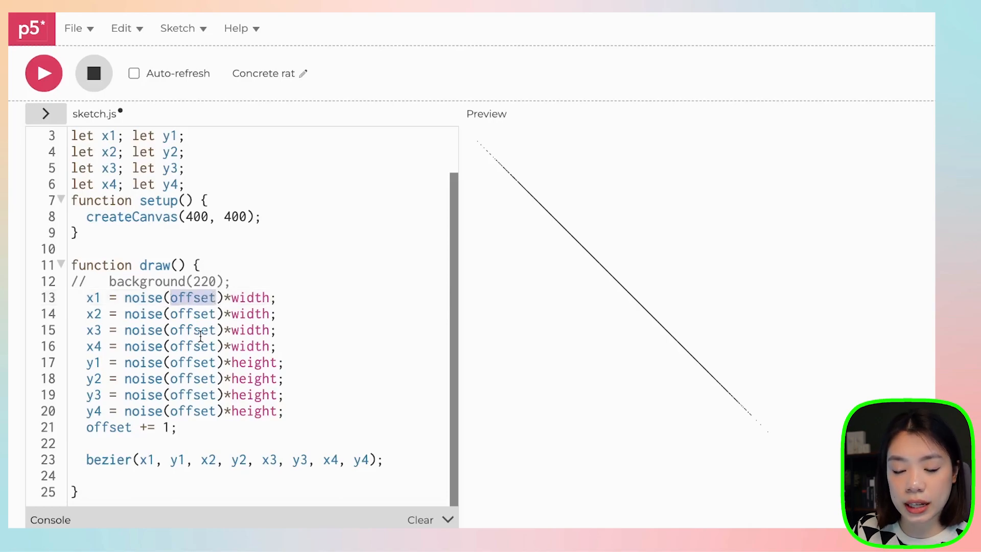
pyautogui.click(200, 411)
pyautogui.moveTo(168, 298); pyautogui.dragTo(204, 298)
# - Add +5, +10 … +40 inside the eight noise(offset) calls
pyautogui.click(220, 297)
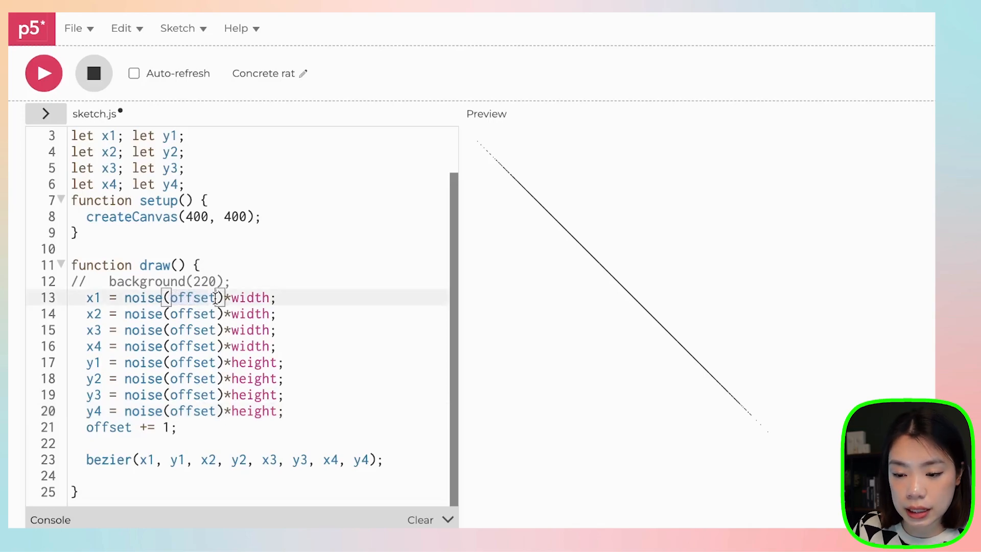
pyautogui.write('+5')
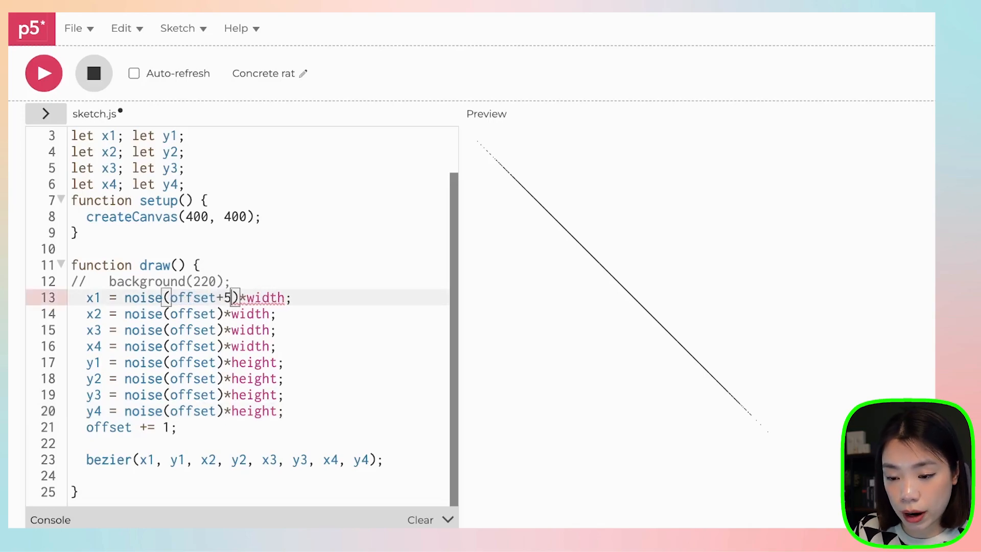
pyautogui.click(216, 314)
pyautogui.write('+')
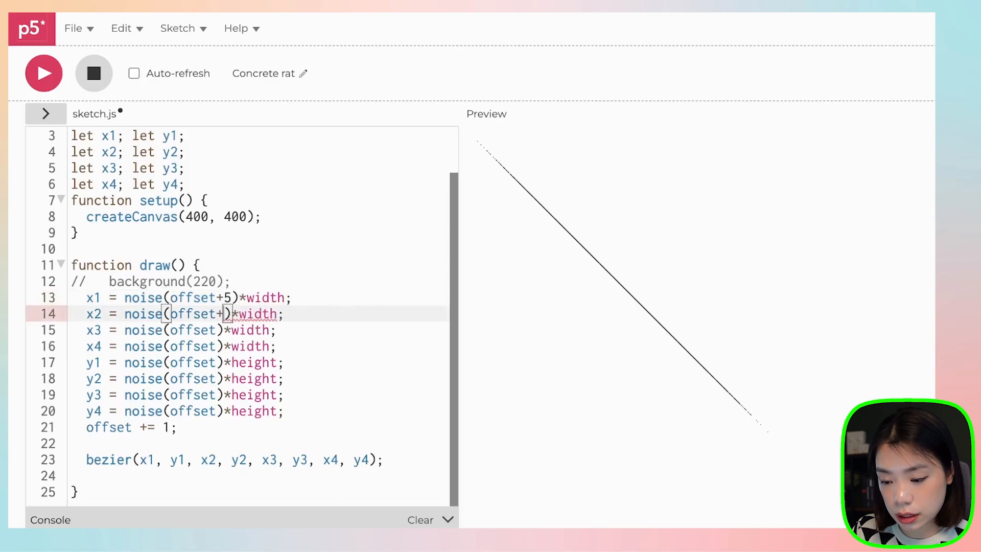
pyautogui.write('10')
pyautogui.click(216, 330)
pyautogui.write('+')
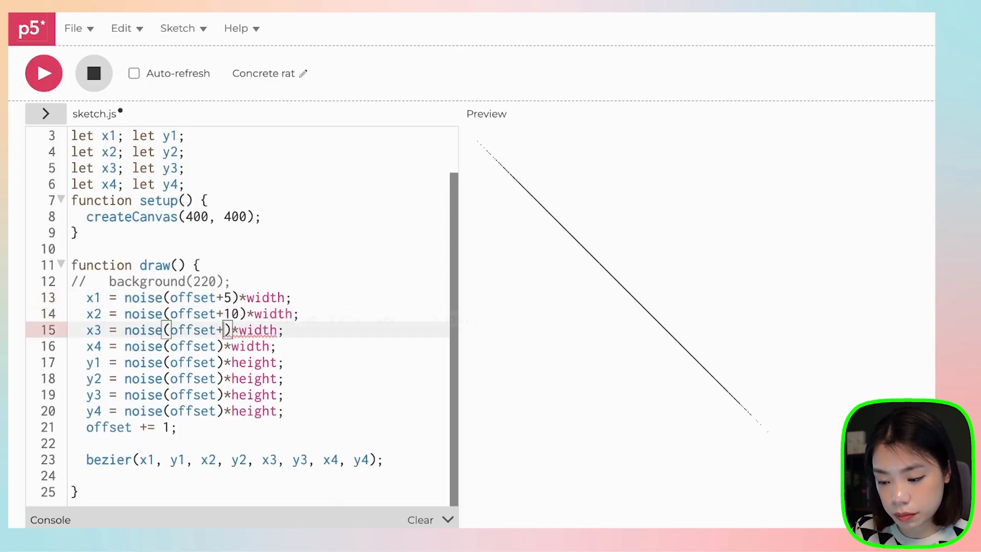
pyautogui.write('15')
pyautogui.click(216, 345)
pyautogui.write('+')
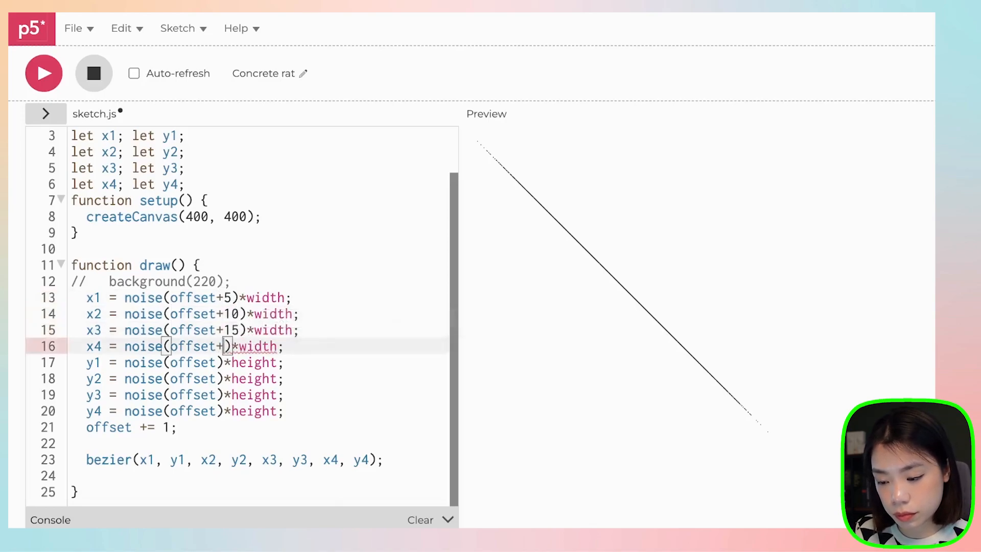
pyautogui.write('20')
pyautogui.click(216, 362)
pyautogui.write('+2')
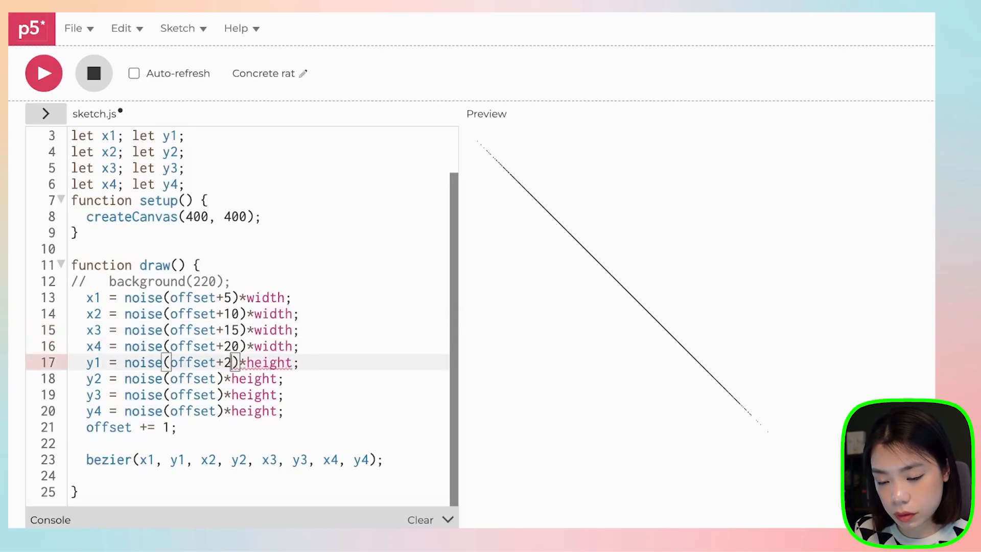
pyautogui.write('5')
pyautogui.click(216, 378)
pyautogui.write('+30')
pyautogui.click(232, 394)
pyautogui.write('+35')
pyautogui.click(236, 411)
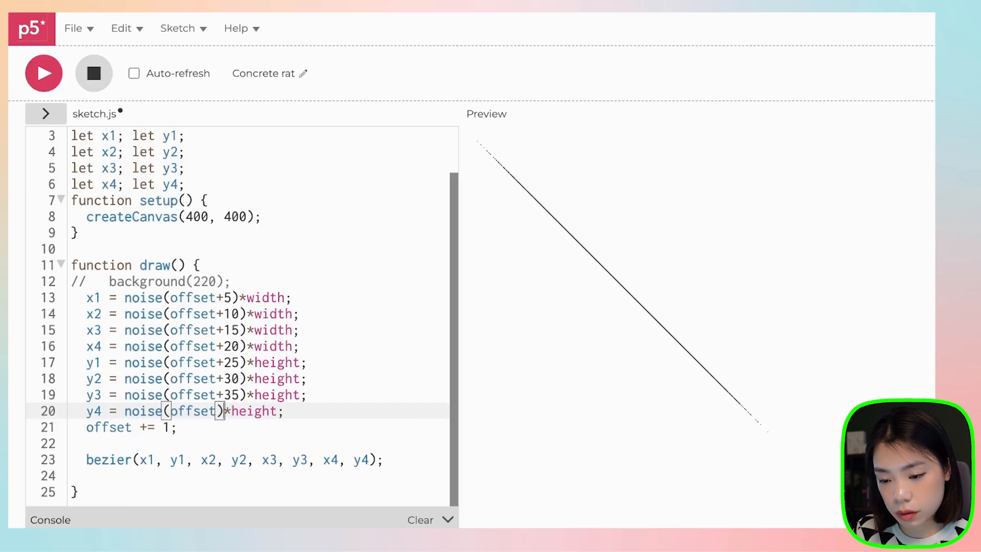
pyautogui.write('+40')
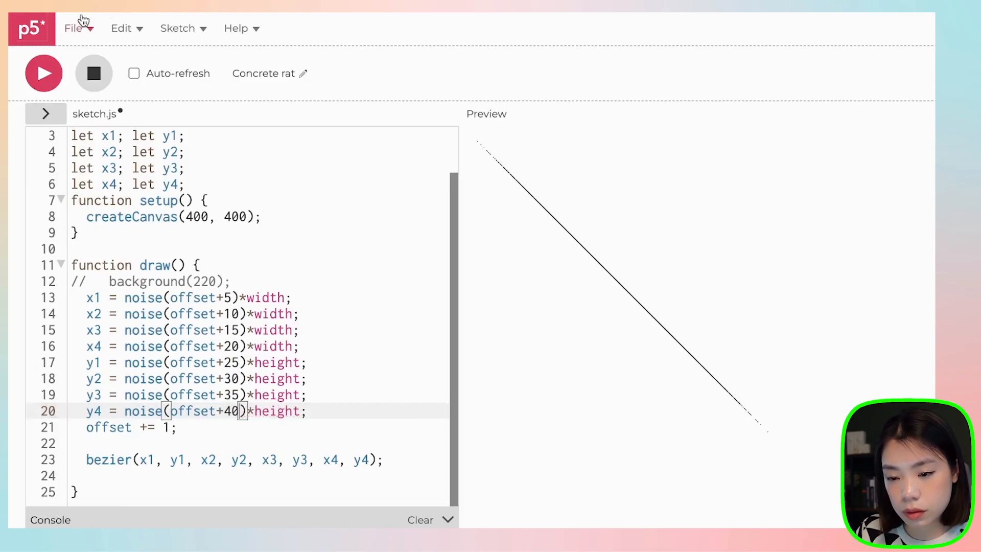
# - Run the sketch, slow the offset step to 0.01, and rerun for a smooth ribbon
pyautogui.click(44, 72)
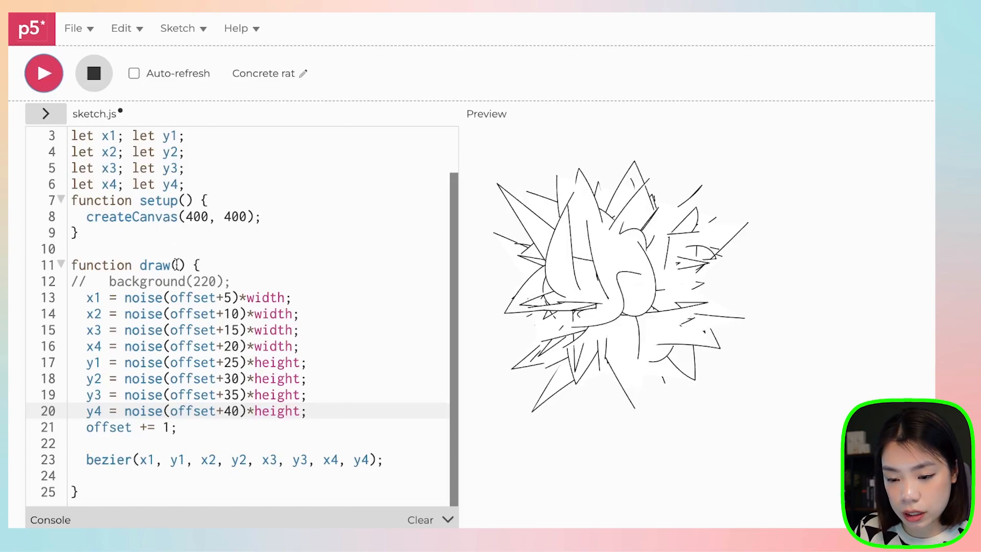
pyautogui.moveTo(86, 427); pyautogui.dragTo(164, 427)
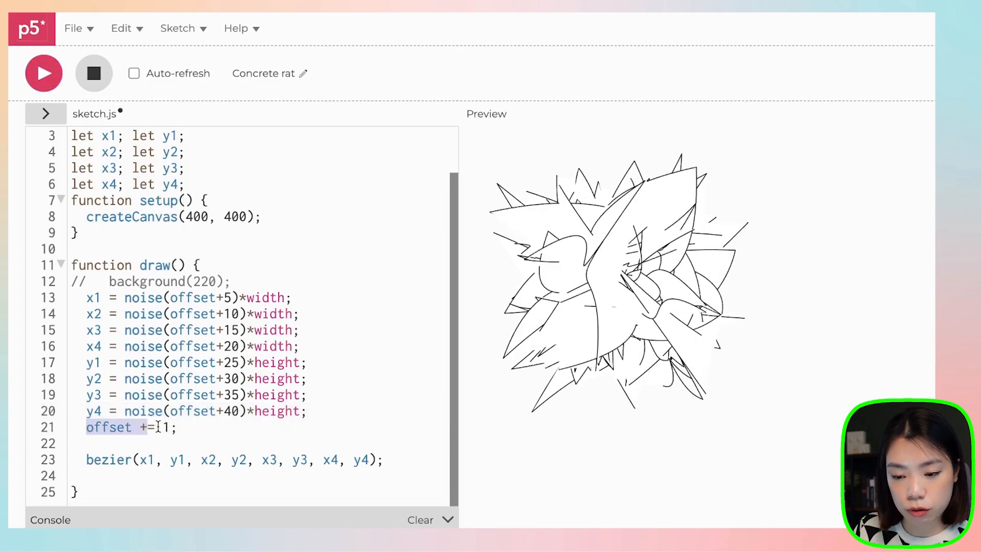
pyautogui.write('0.0')
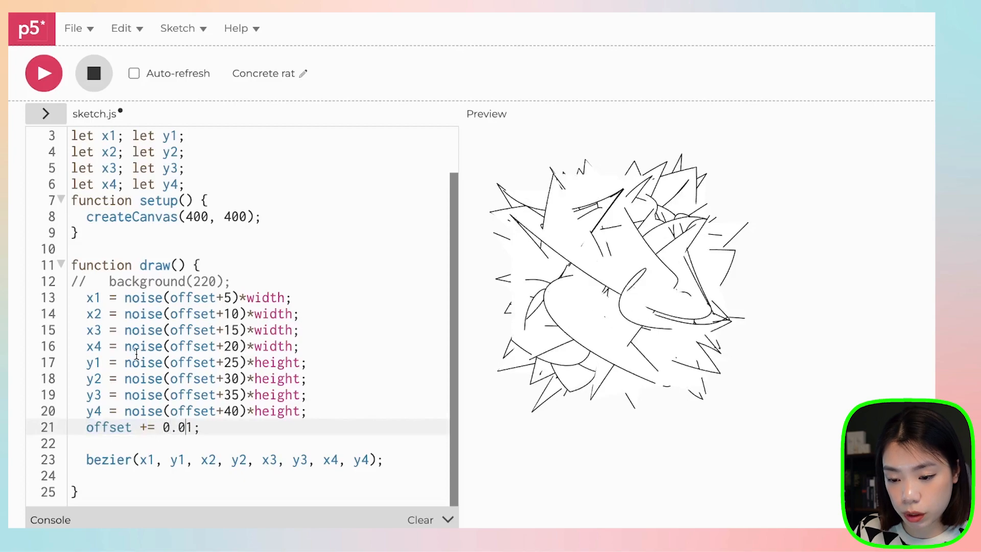
pyautogui.click(45, 74)
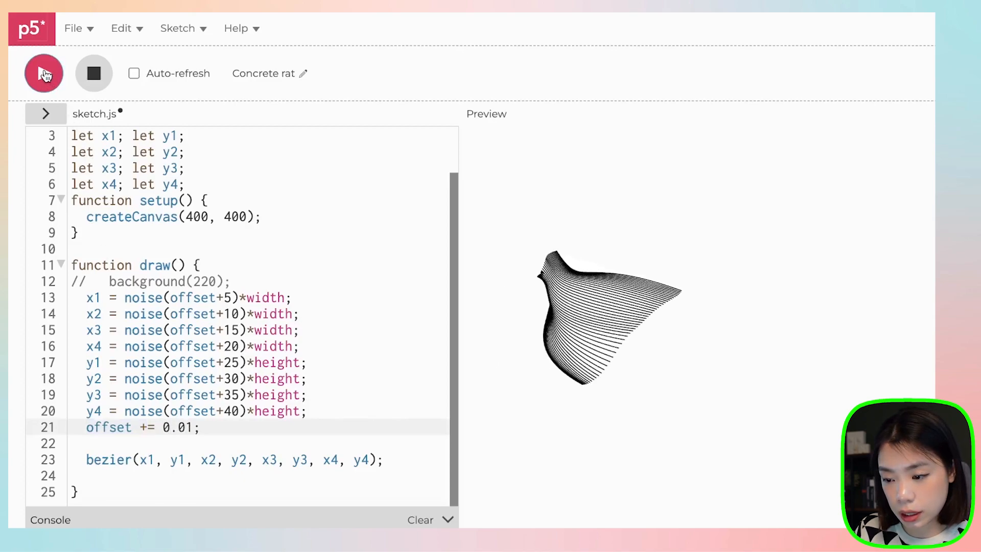
# - Add noFill(); and strokeWeight(0.5); at the top of draw() and rerun
pyautogui.click(235, 281)
pyautogui.press('Return')
pyautogui.write('noFi')
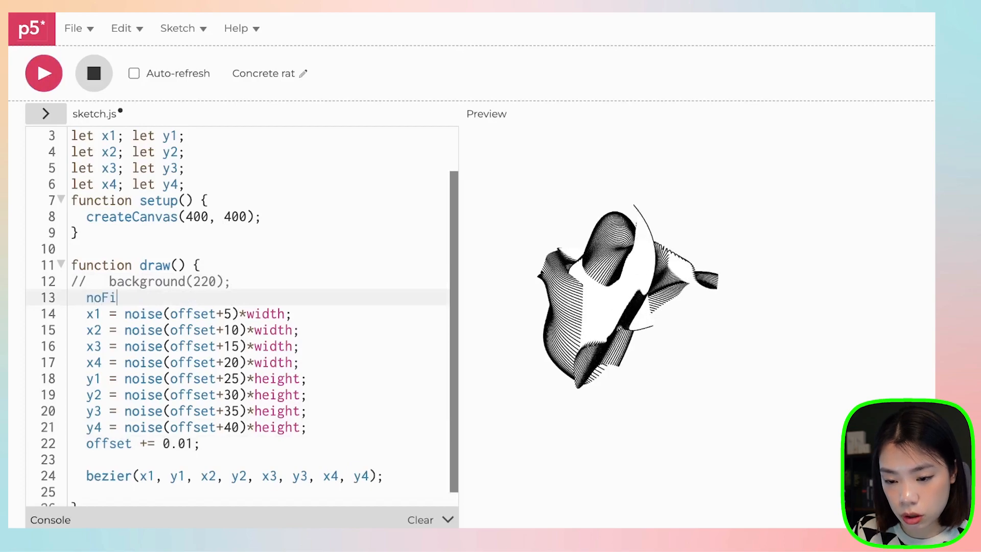
pyautogui.write('ll();')
pyautogui.click(44, 72)
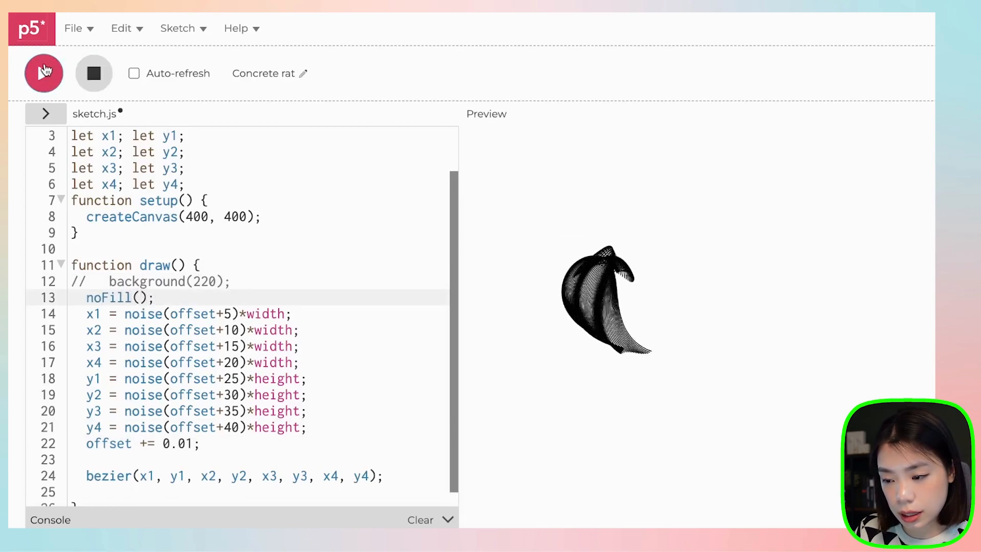
pyautogui.click(235, 281)
pyautogui.press('Return')
pyautogui.write('strokeWe')
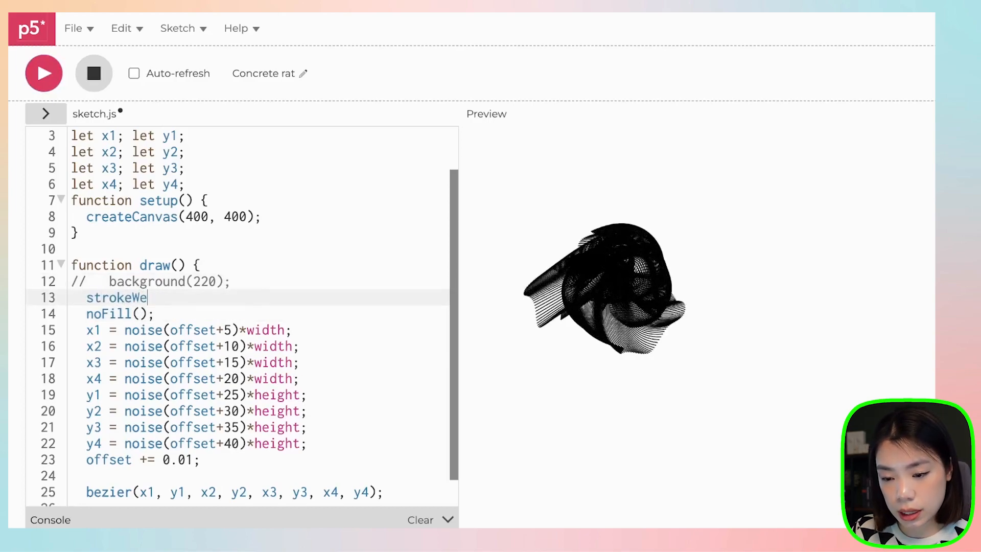
pyautogui.write('ight(0.5);')
pyautogui.click(44, 73)
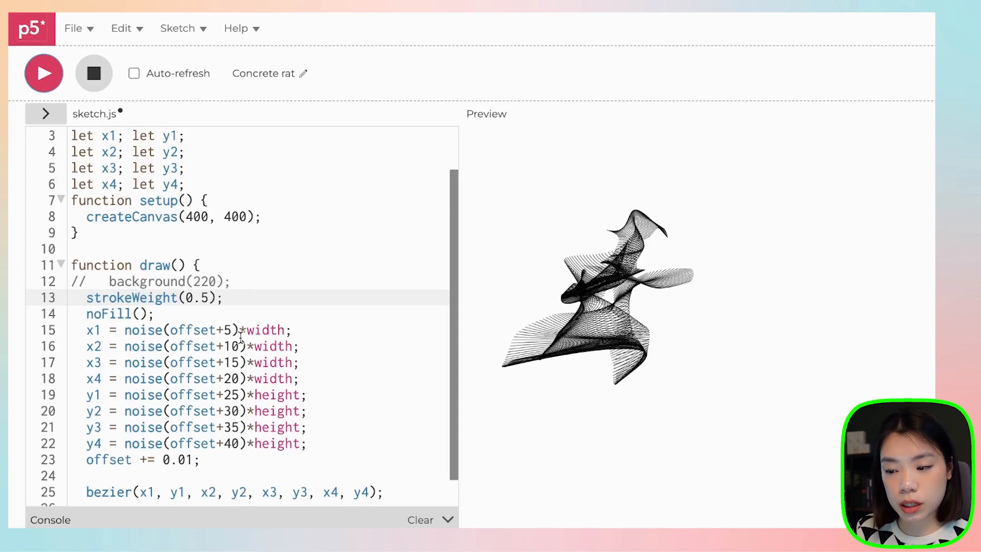
# - Review the x and y noise offsets, then rerun the sketch with a 0.001 offset step
pyautogui.click(228, 330)
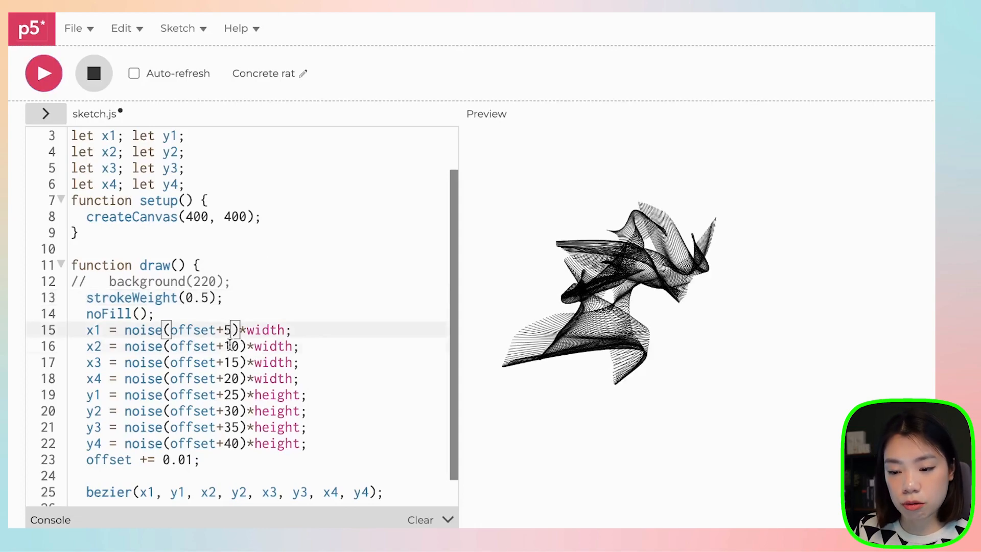
pyautogui.click(230, 362)
pyautogui.click(231, 379)
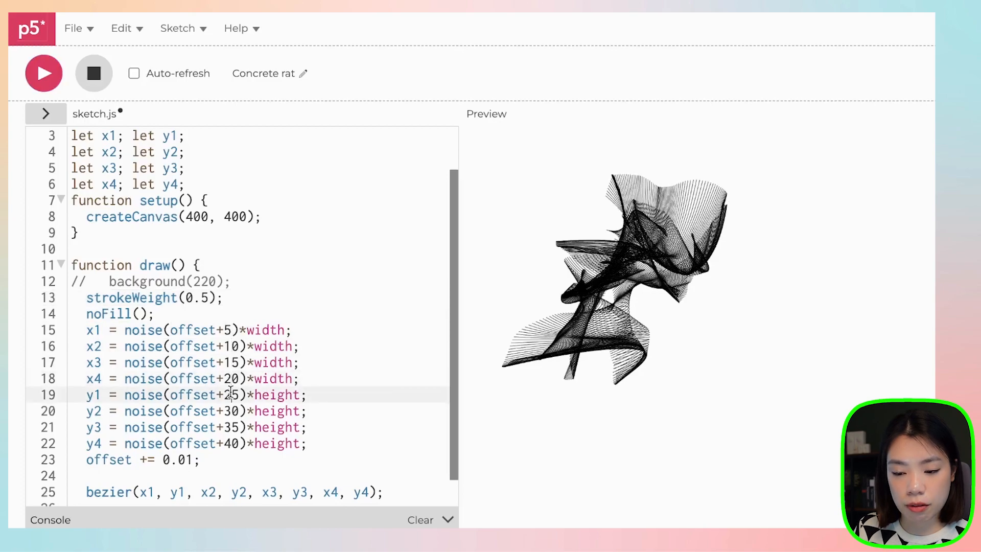
pyautogui.click(232, 412)
pyautogui.click(232, 443)
pyautogui.click(185, 460)
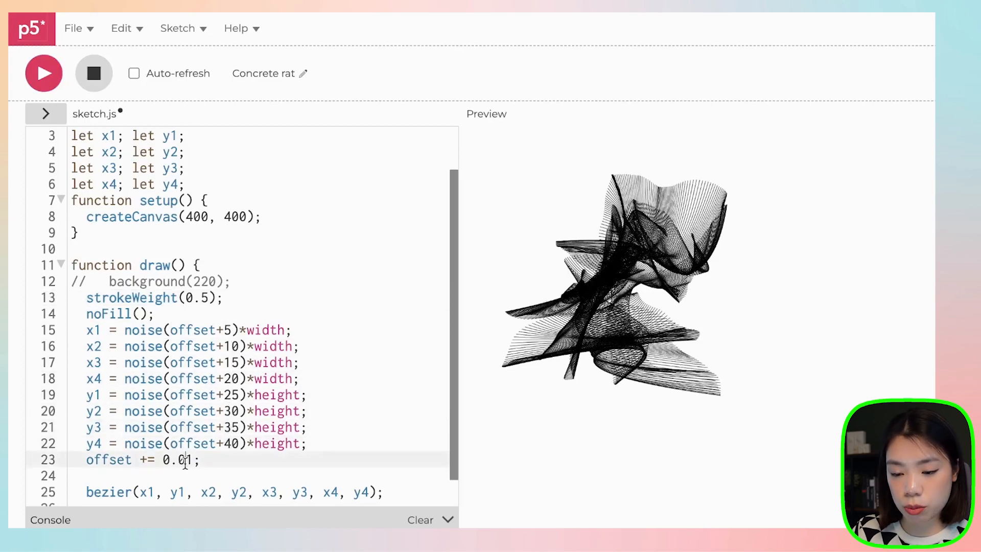
pyautogui.write('0')
pyautogui.click(43, 73)
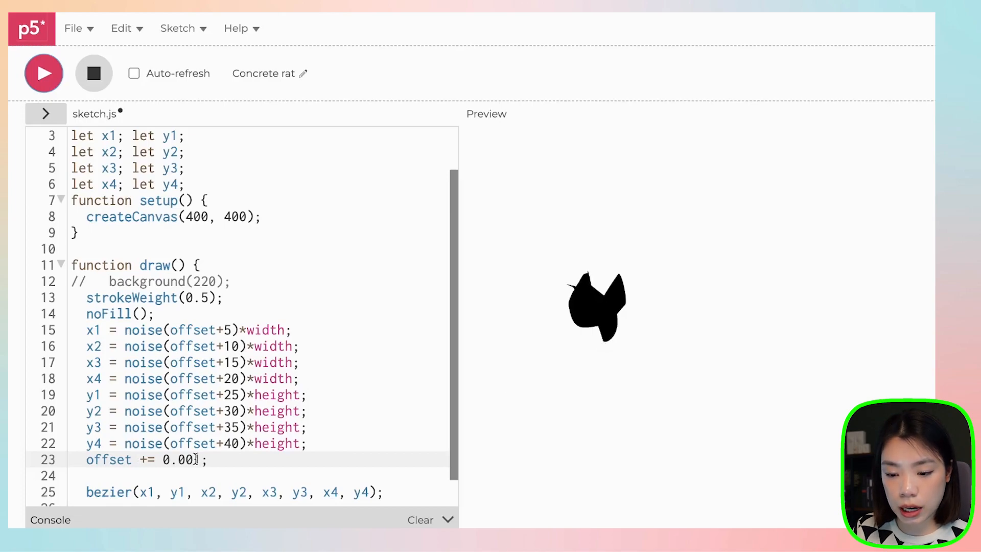
# - Change the offset step to 0.1 and rerun to scatter loose, chaotic thin curves
pyautogui.press('BackSpace')
pyautogui.press('BackSpace')
pyautogui.click(43, 73)
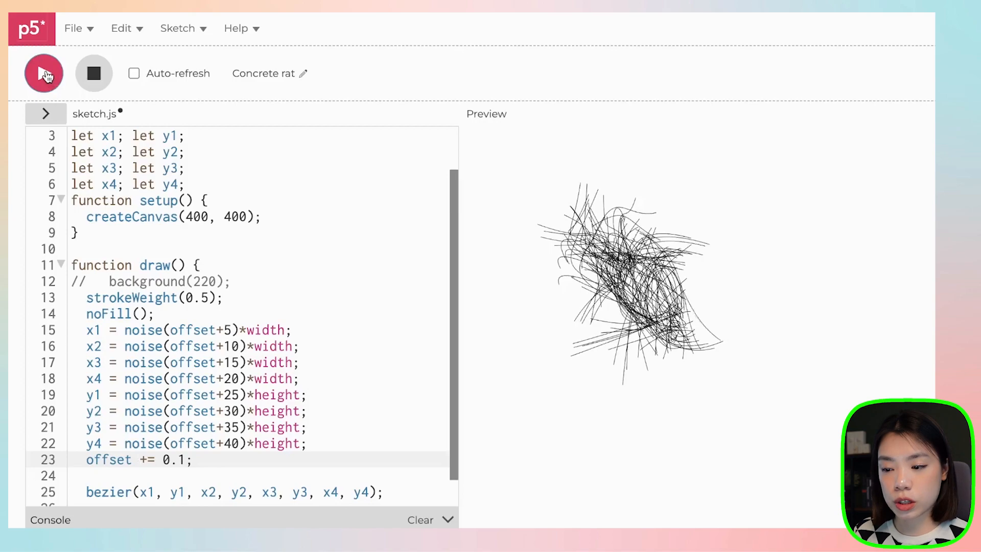